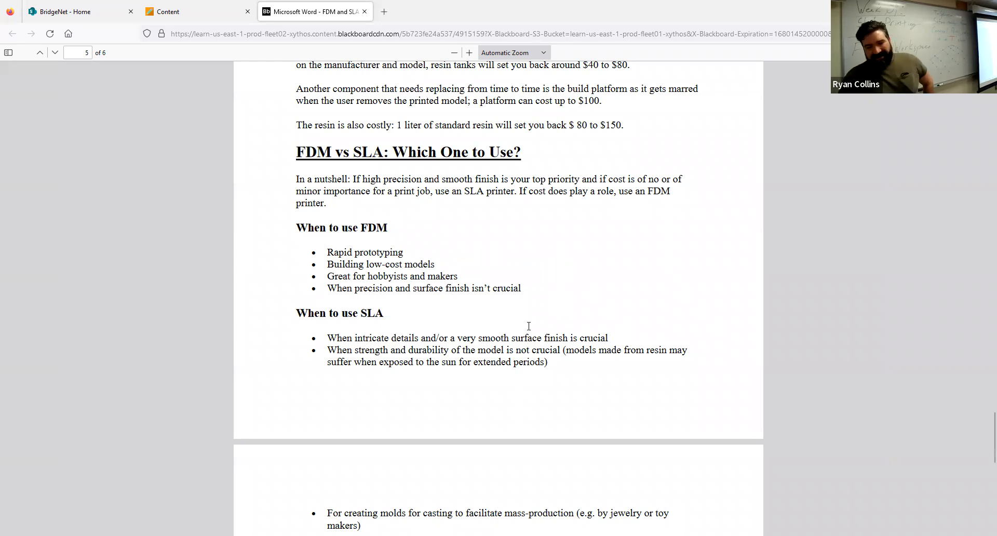
Read the end of the FDM vs SLA document and switch to PreForm.
scroll(474, 363, down, 5)
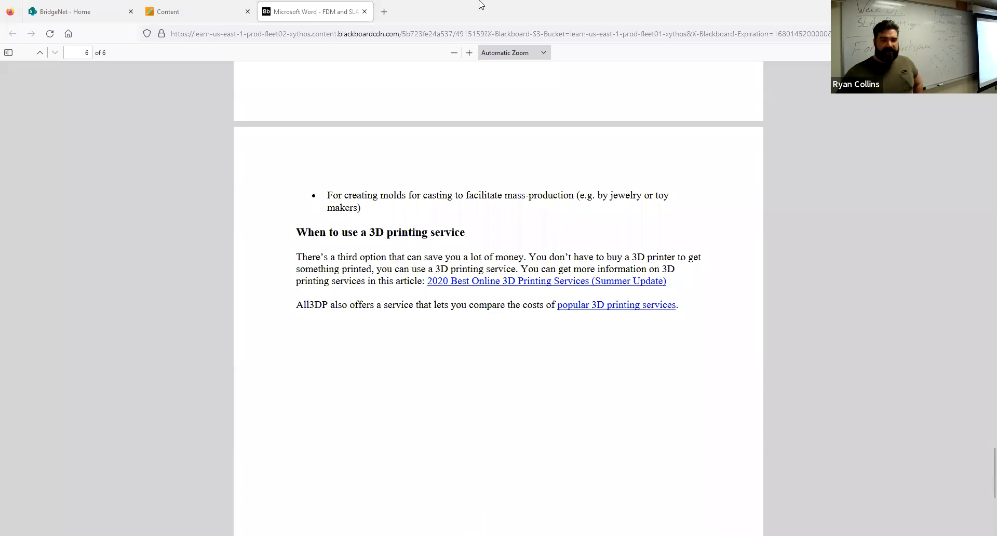
key(alt+Tab)
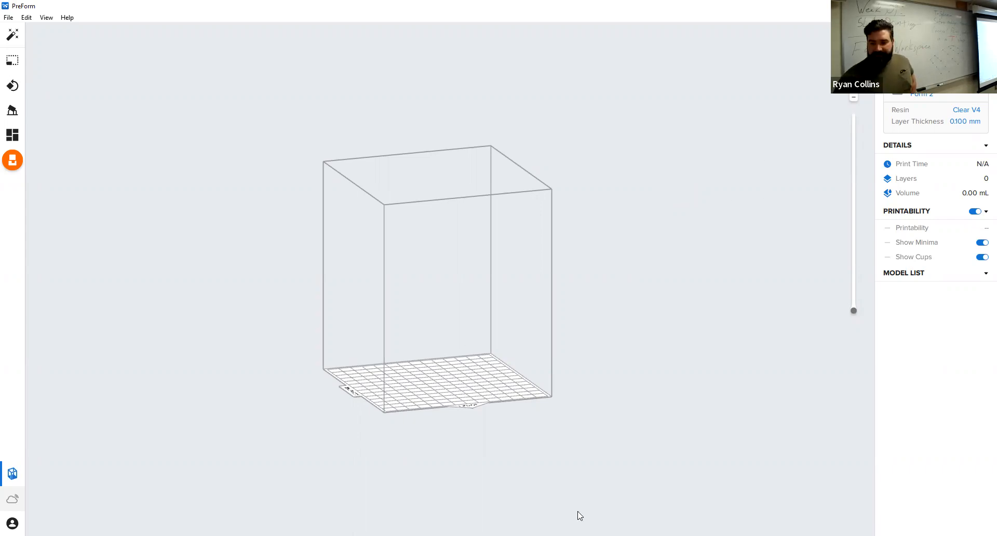
click(578, 533)
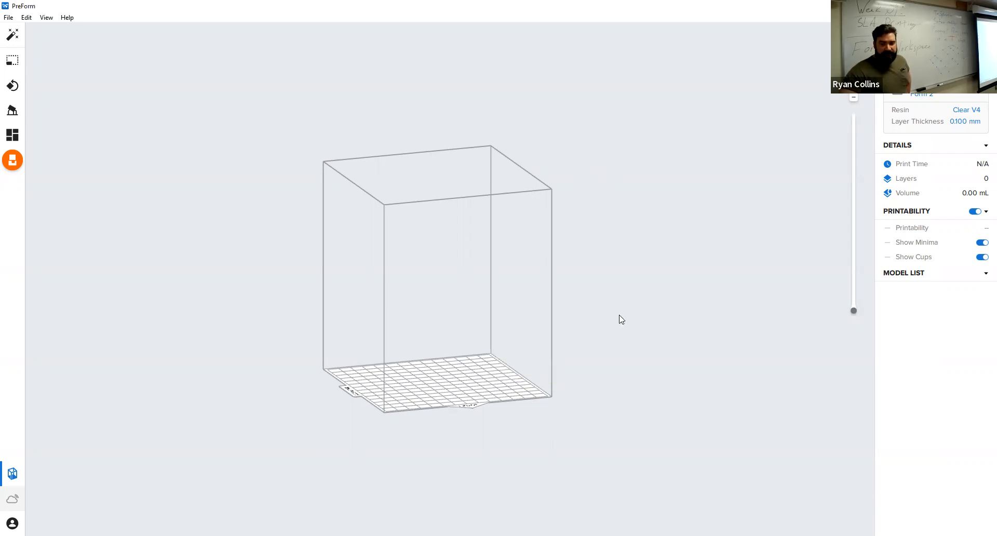
Inspect the empty build volume from several angles and zoom levels.
right_drag(621, 317, 491, 356)
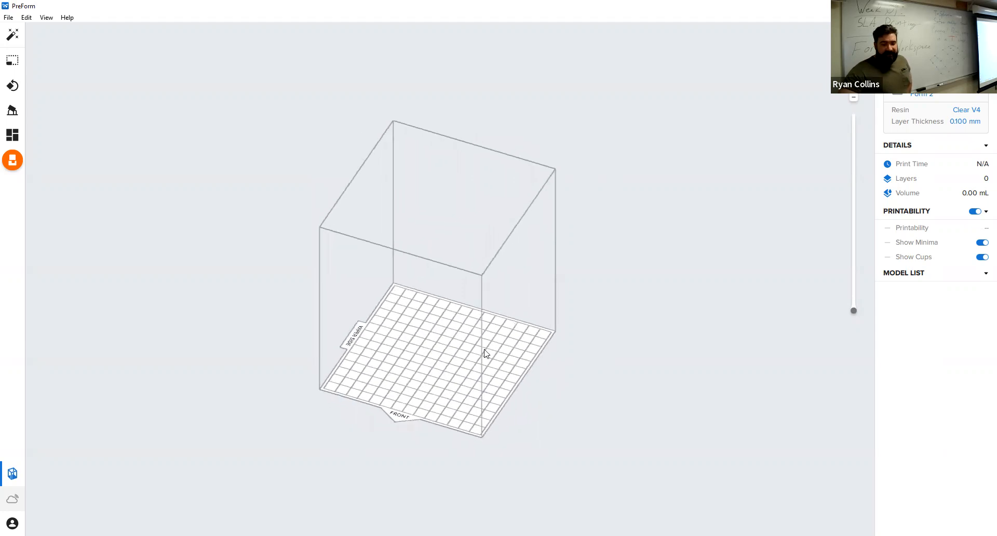
right_drag(426, 377, 397, 344)
middle_drag(397, 343, 425, 375)
scroll(424, 378, up, 5)
scroll(425, 378, down, 5)
scroll(424, 378, up, 2)
right_drag(341, 292, 837, 103)
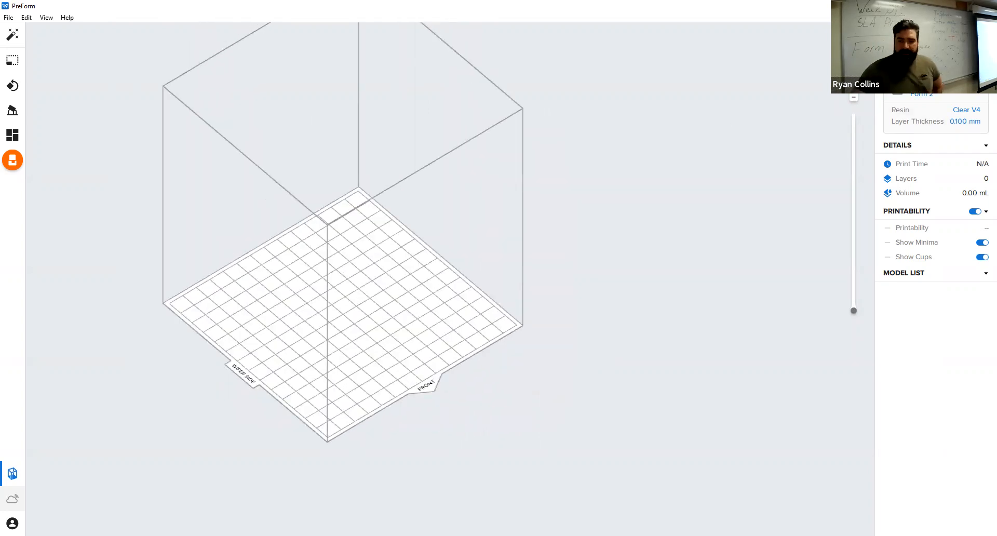
click(853, 51)
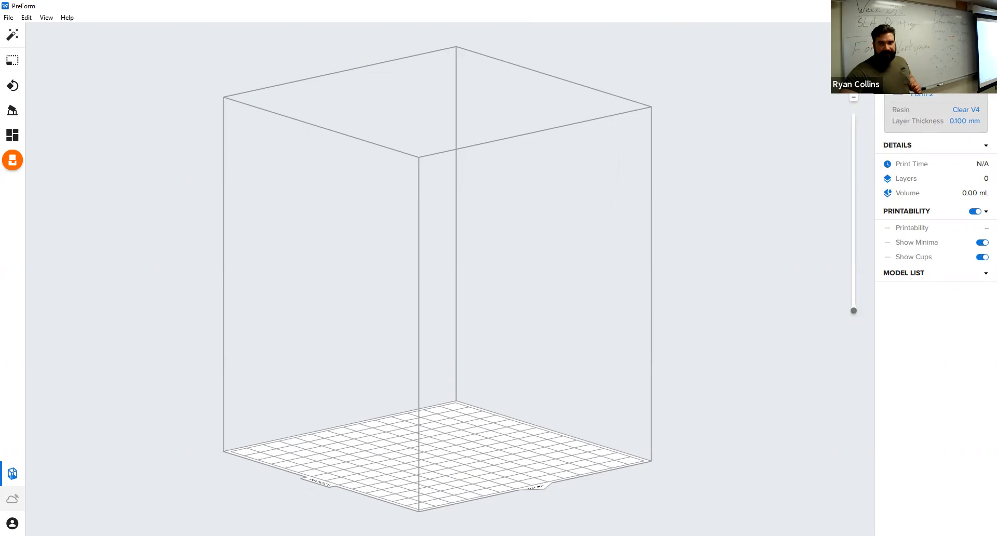
Set the Form 2 print job's layer thickness to 0.050 mm and apply the print setup.
click(935, 116)
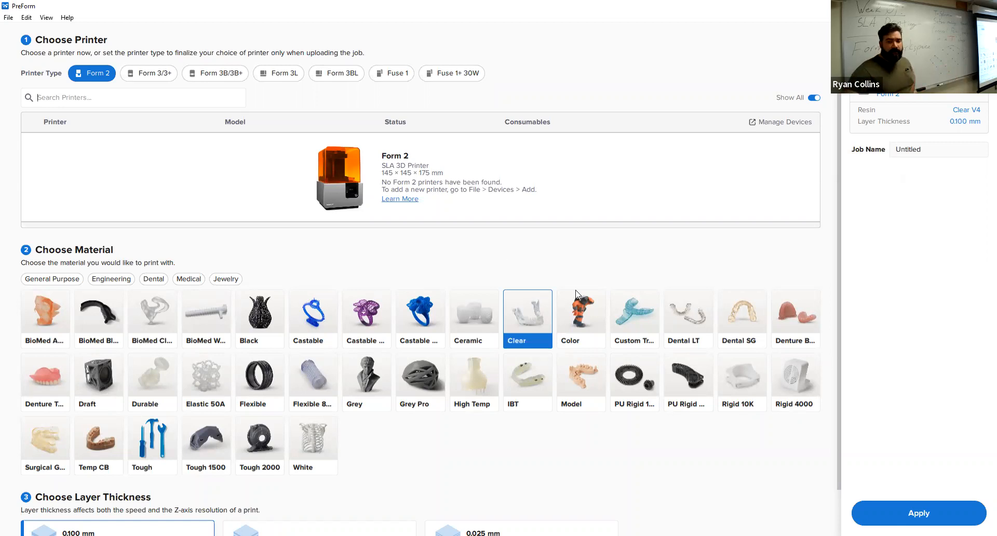
mouse_move(540, 304)
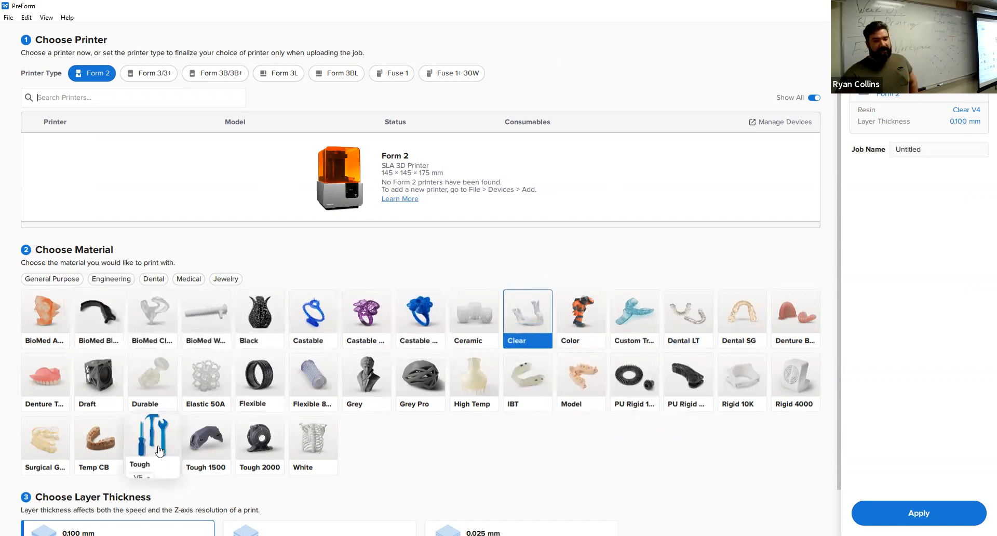
scroll(711, 467, down, 1)
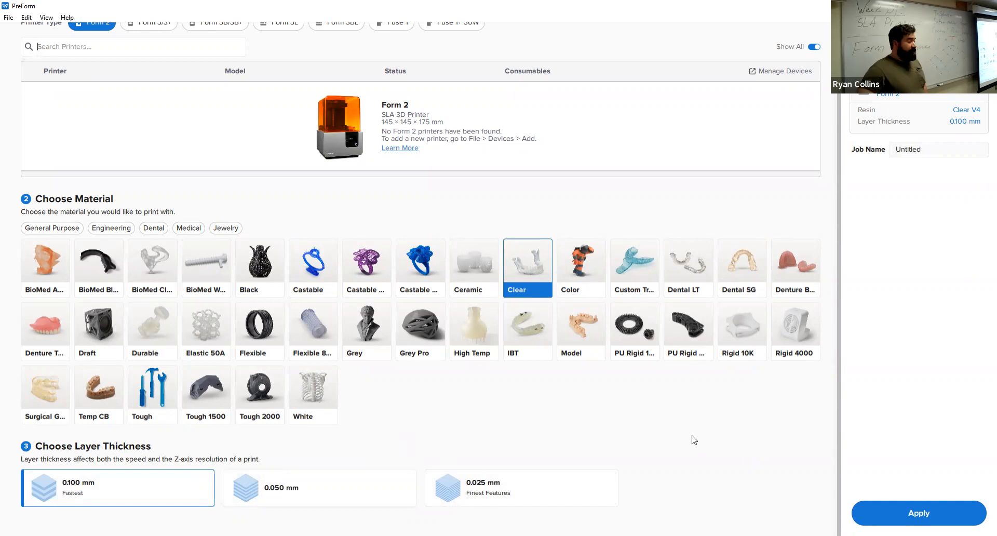
click(330, 494)
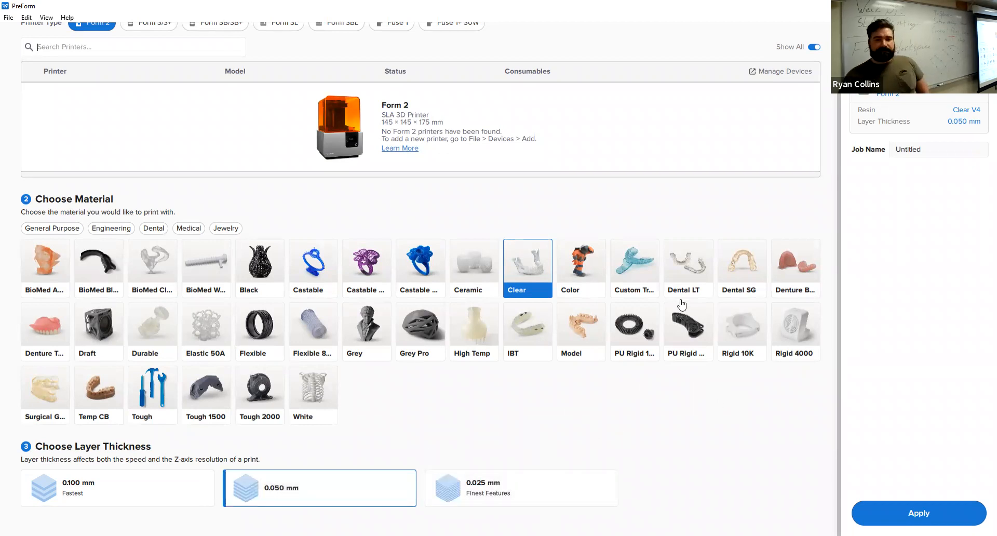
click(918, 513)
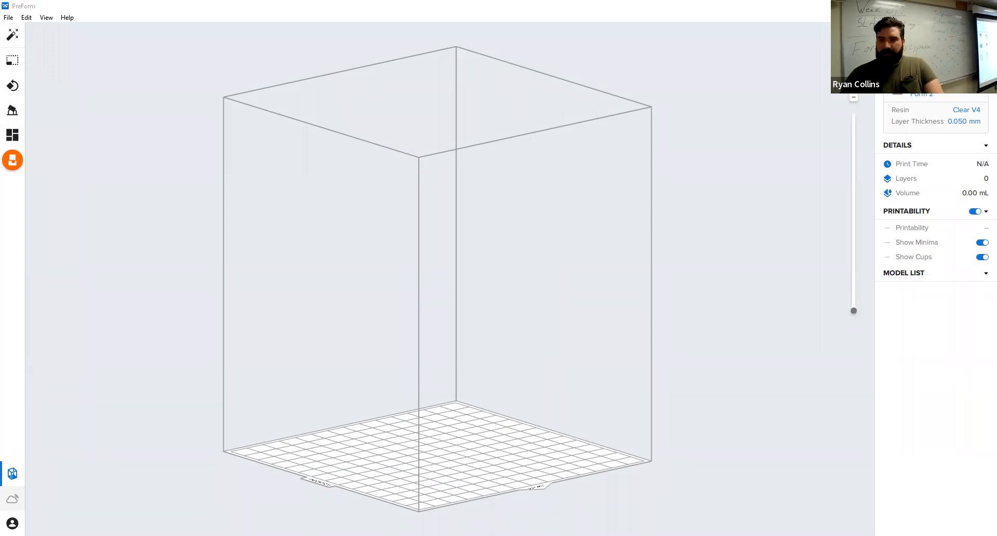
Switch to Fusion 360 and open the first example ring design from the project files.
key(alt+Tab)
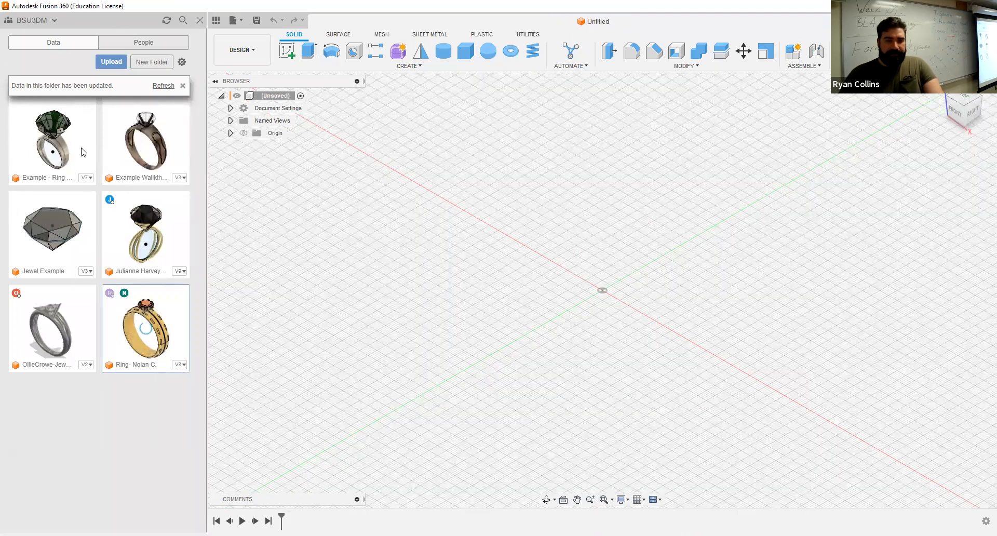
double_click(59, 135)
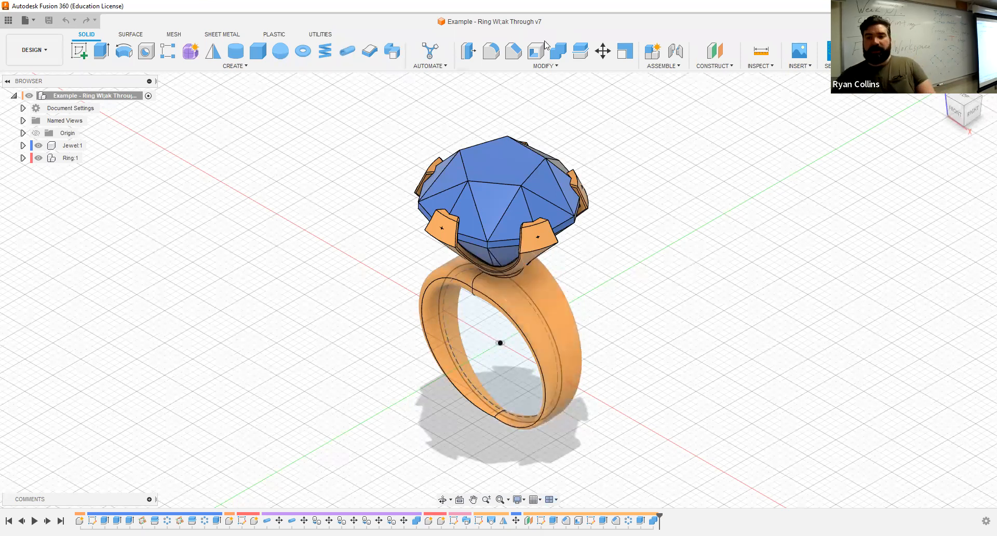
Combine the jewel and ring bodies with a Join operation, creating the result as a new component.
click(559, 54)
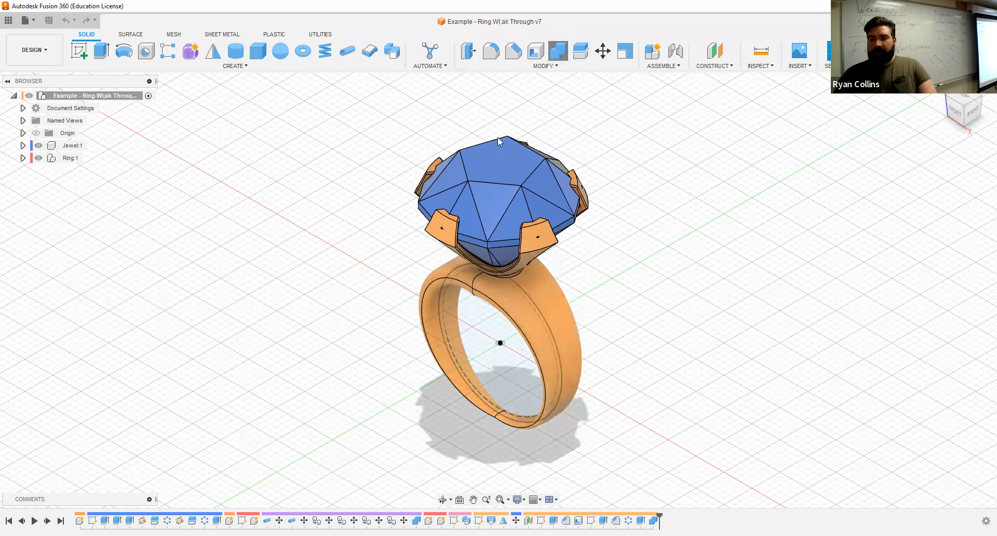
click(480, 168)
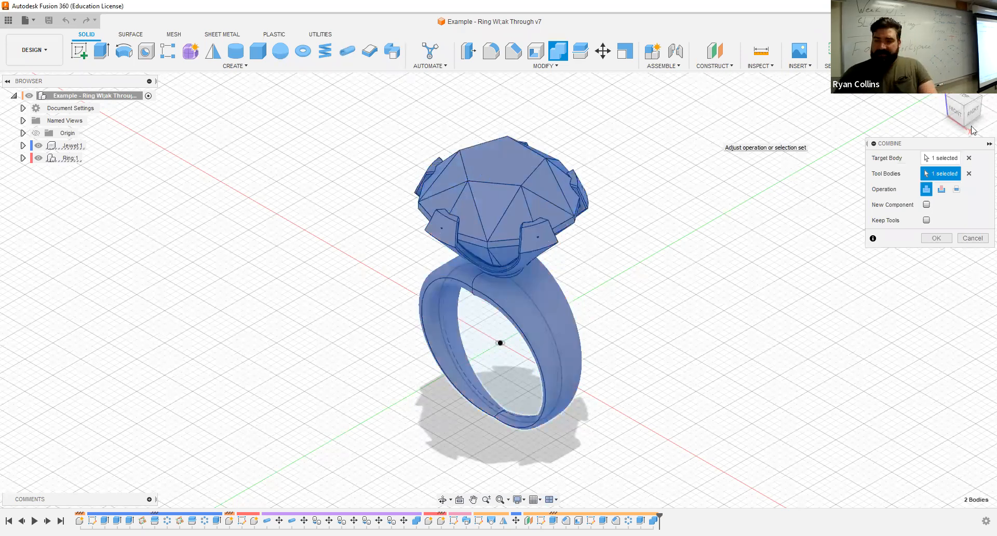
click(926, 205)
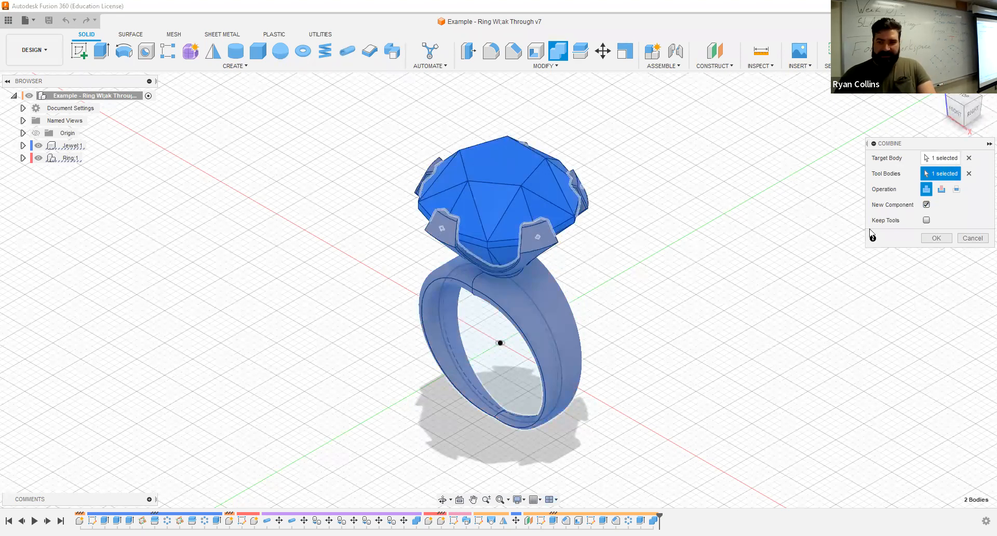
click(936, 238)
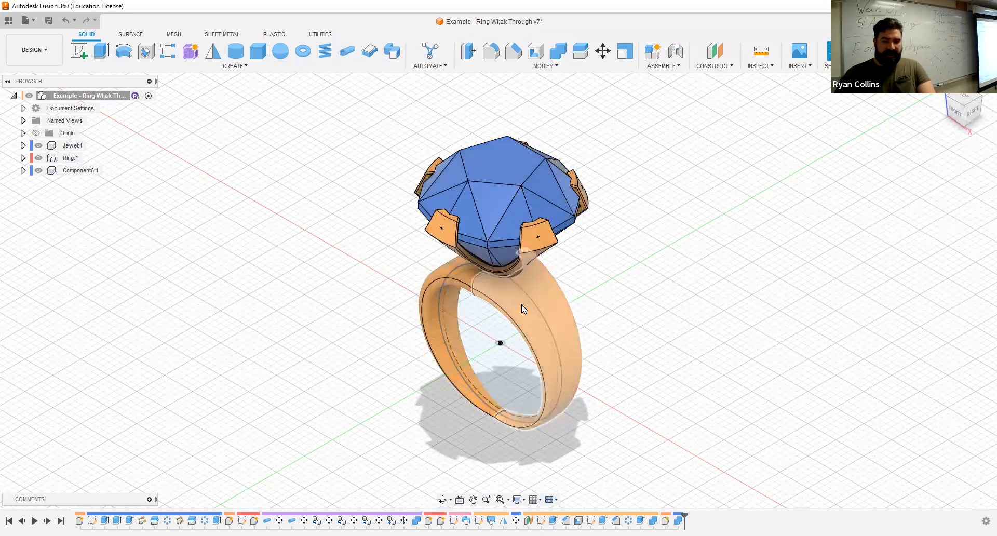
Rename the new combined component as Printable RING.
double_click(72, 172)
text(Printable RIN)
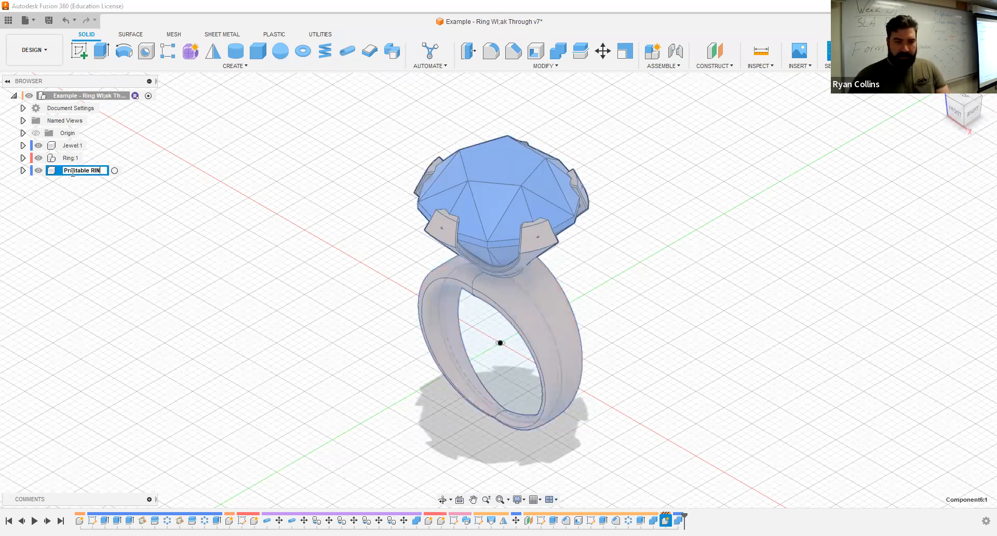
text(G)
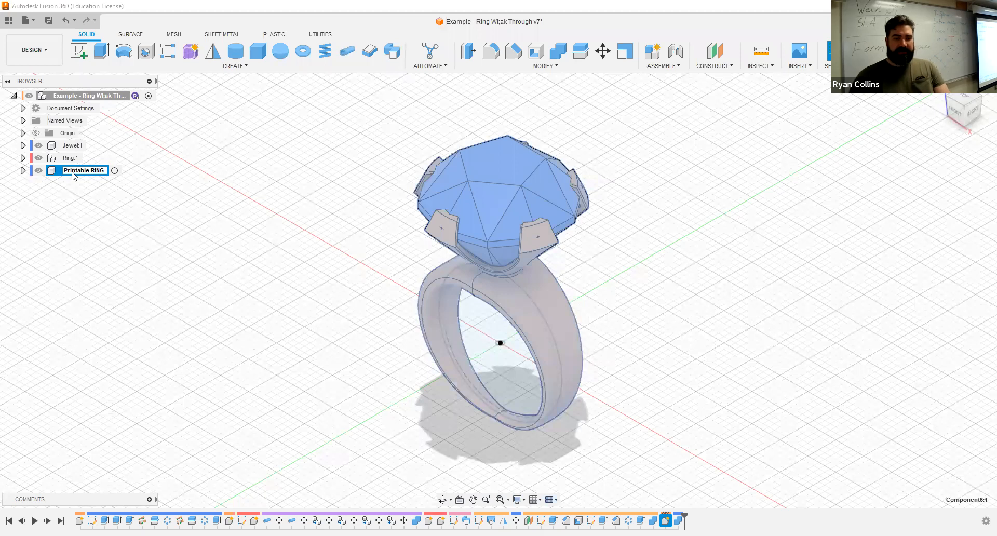
key(Return)
Expand the Printable RING component down to its body and hide the original Jewel and Ring components.
click(23, 170)
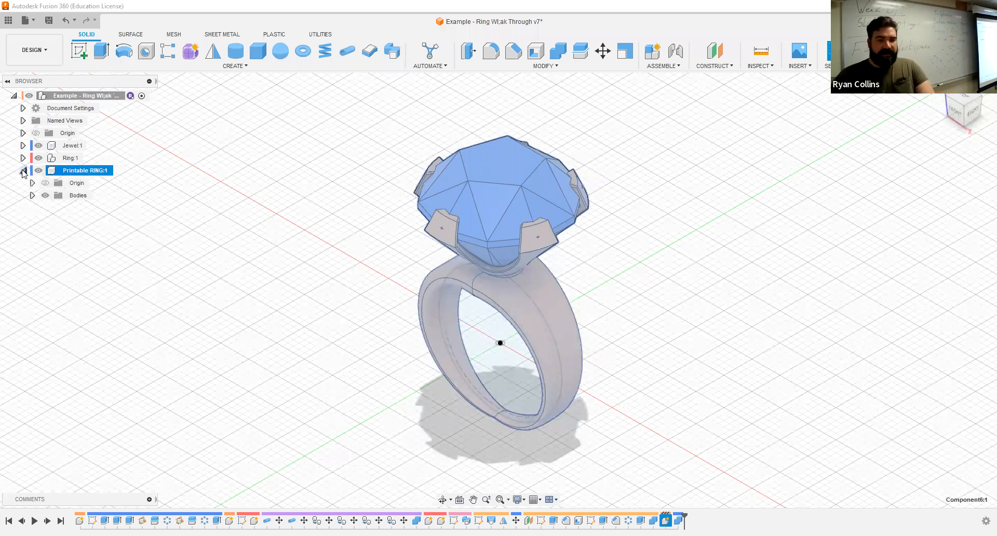
click(32, 196)
click(138, 310)
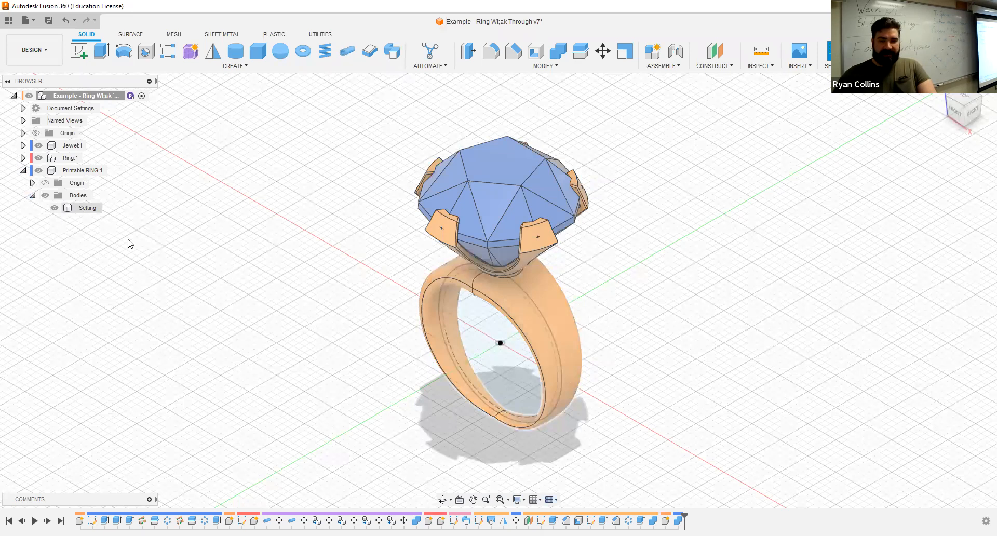
click(39, 158)
click(38, 146)
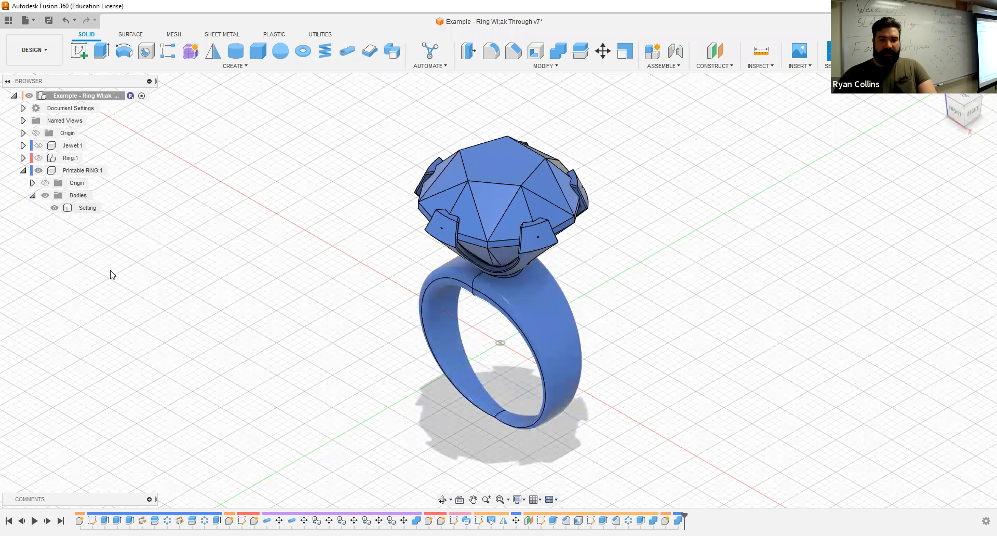
Rename the Setting body inside the Printable RING component as Printable Ring.
double_click(86, 208)
text(Print)
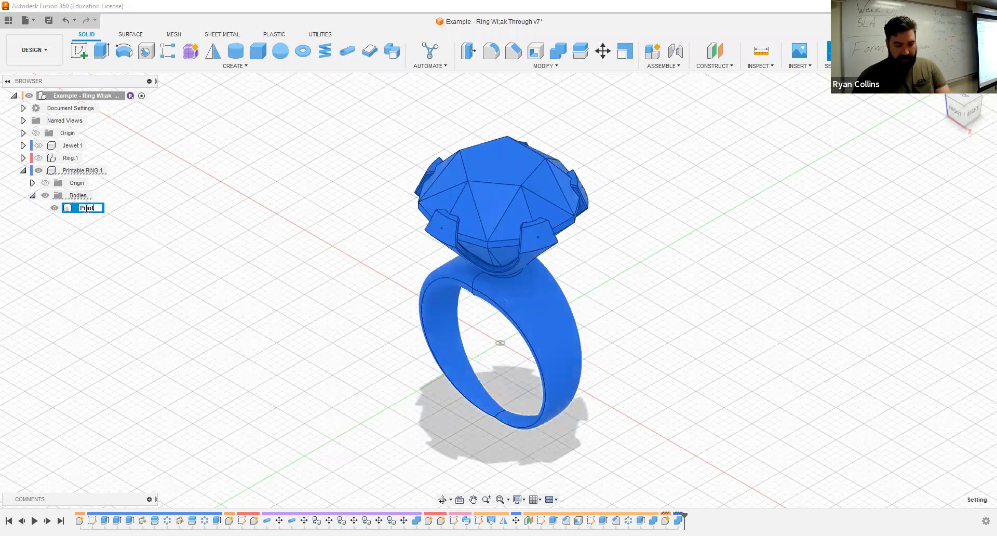
text(ab)
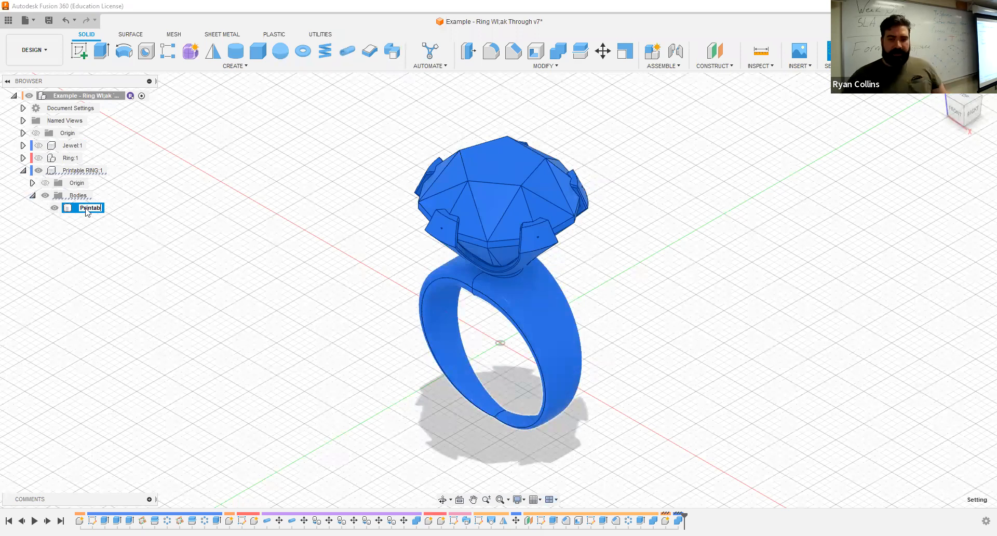
text(le Ring)
key(Return)
click(312, 295)
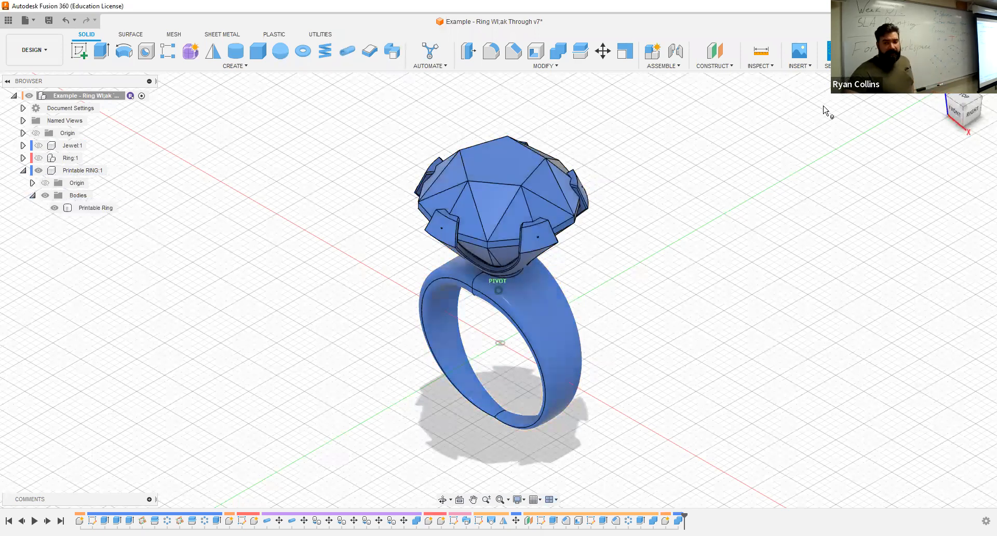
Set up a 3D Print export of the Printable Ring body with Send to 3D Print Utility turned off.
shift+middle_drag(518, 178, 506, 151)
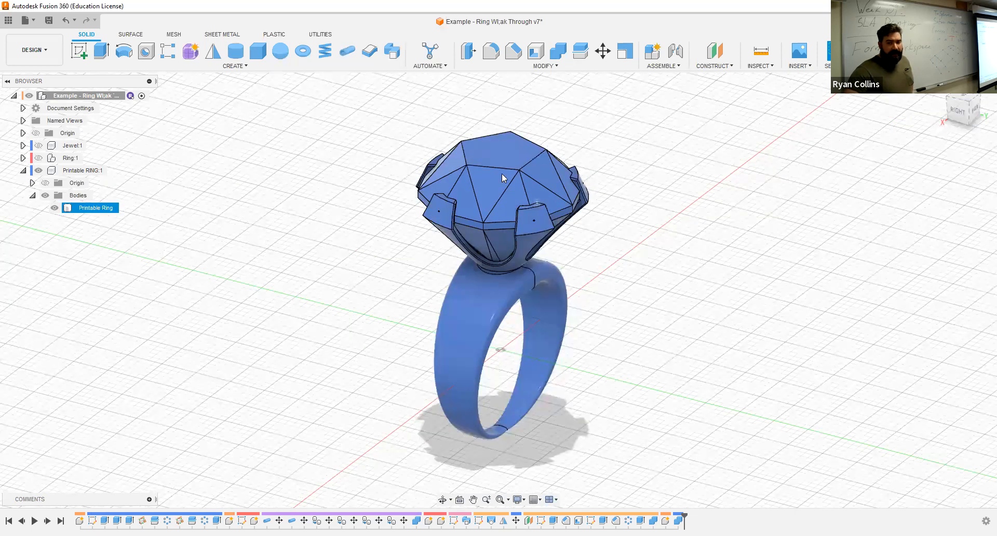
click(502, 165)
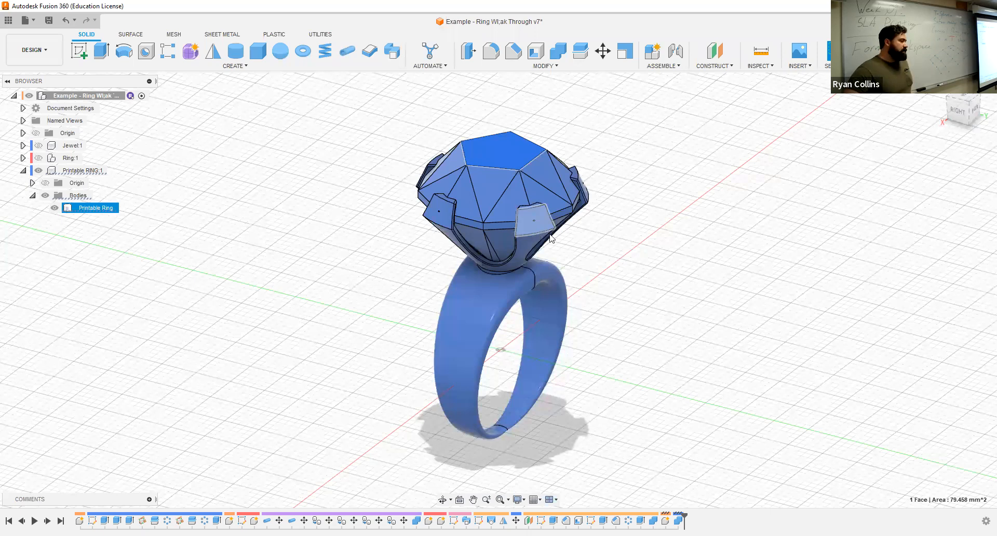
click(733, 282)
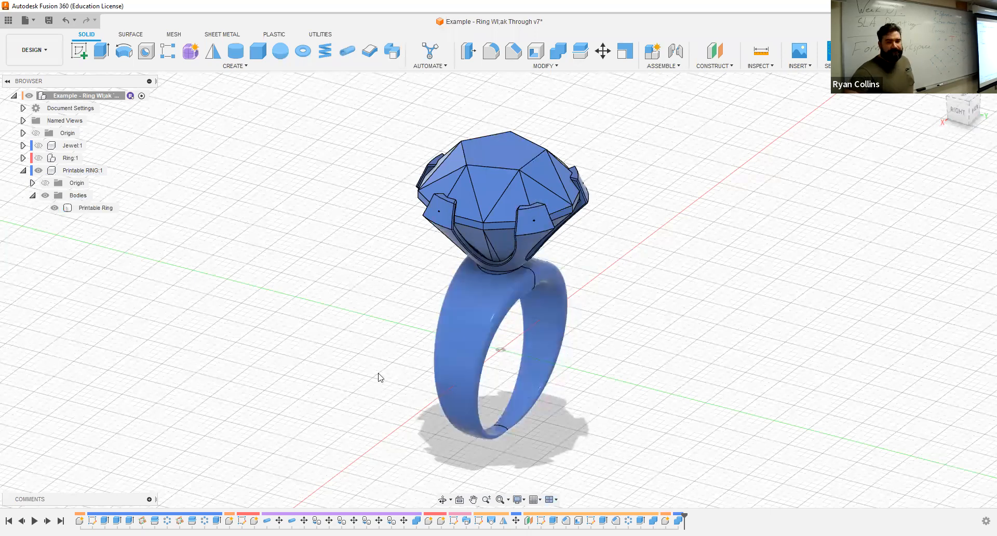
click(88, 207)
click(30, 21)
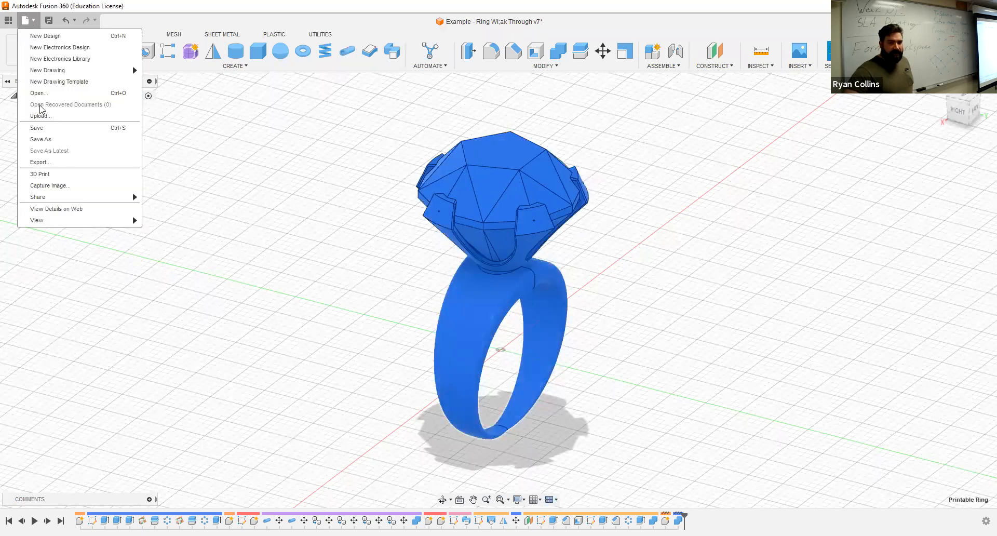
click(66, 178)
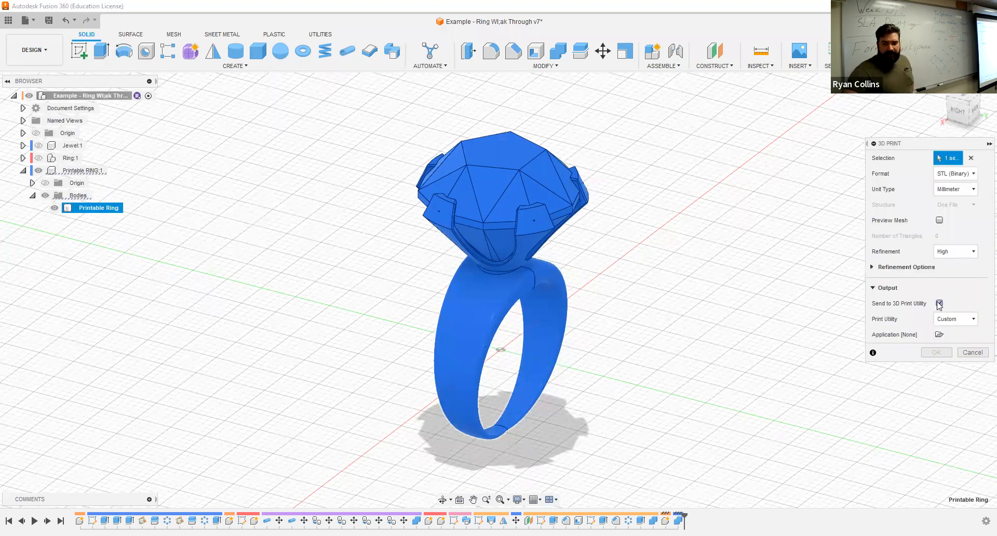
click(939, 303)
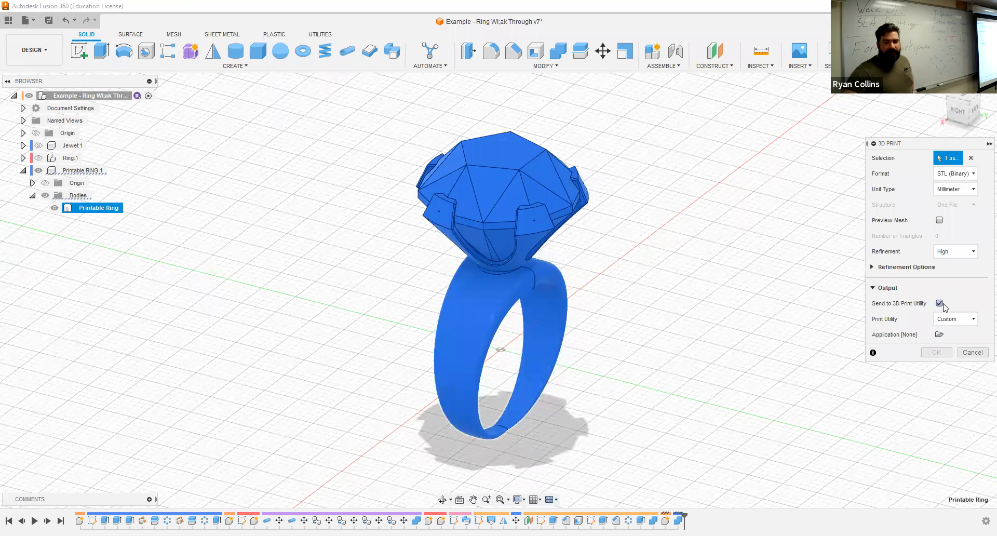
click(941, 304)
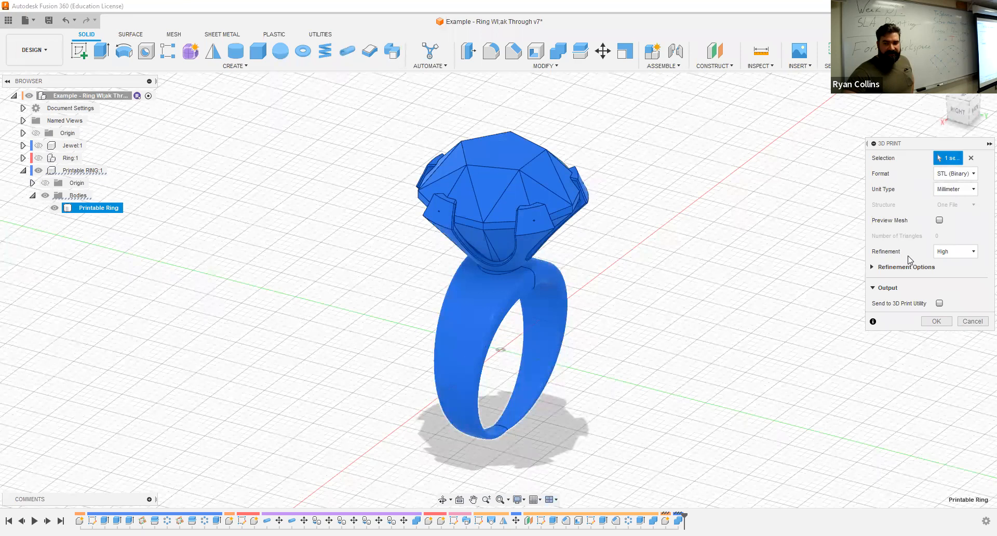
Review the refinement and file format choices of the 3D Print export, keeping High and STL (Binary).
click(972, 252)
click(972, 251)
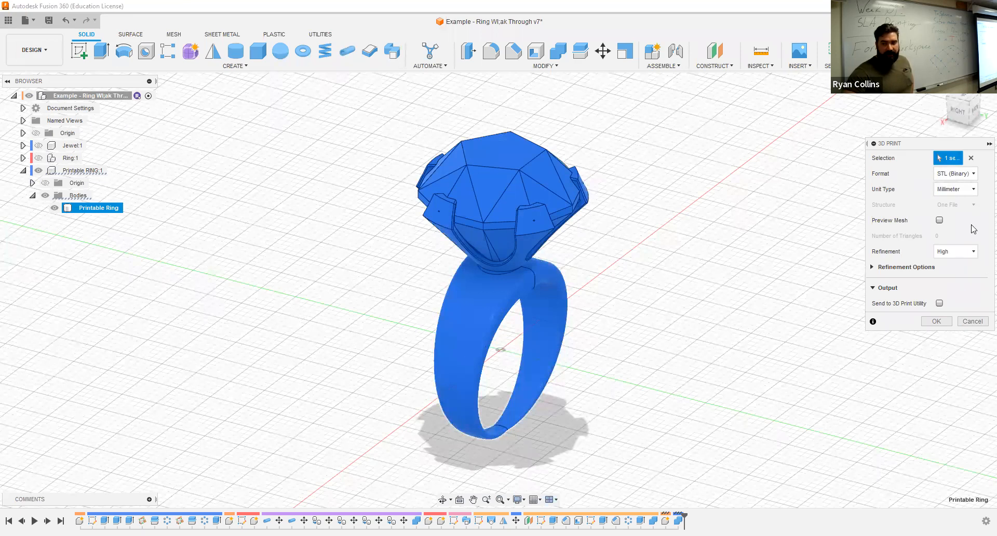
click(959, 174)
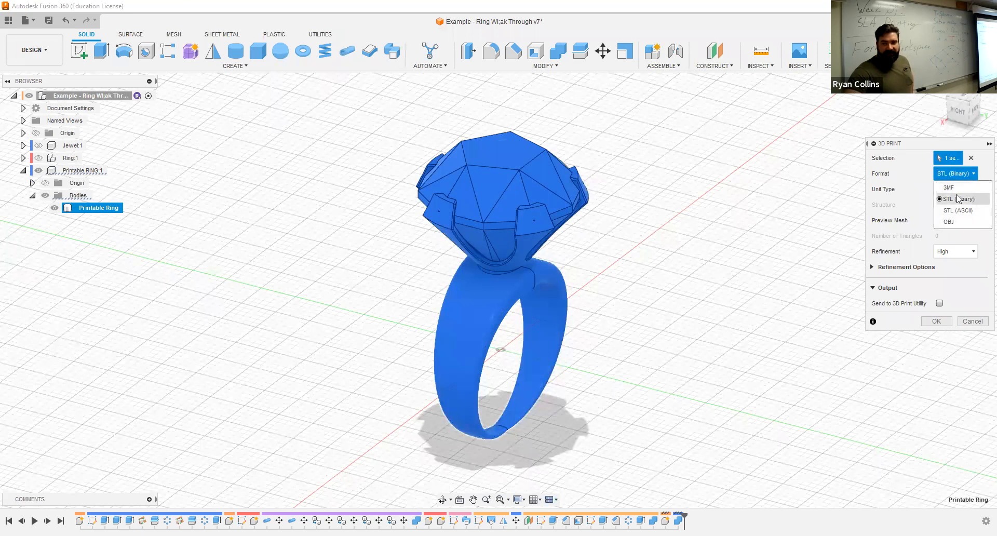
click(920, 174)
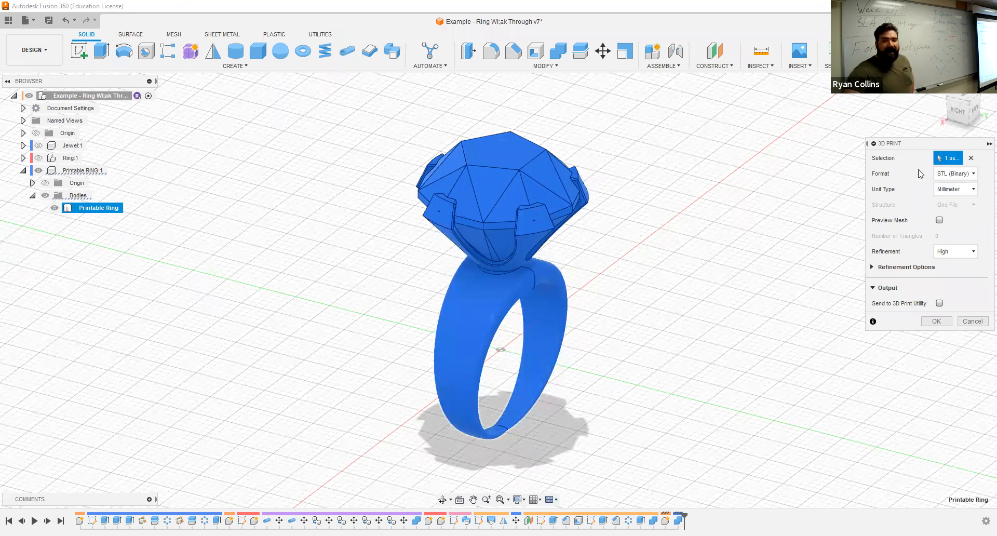
Export the Printable Ring body as a binary STL in millimetres with High refinement, saved as Printable Ring in Downloads.
click(953, 173)
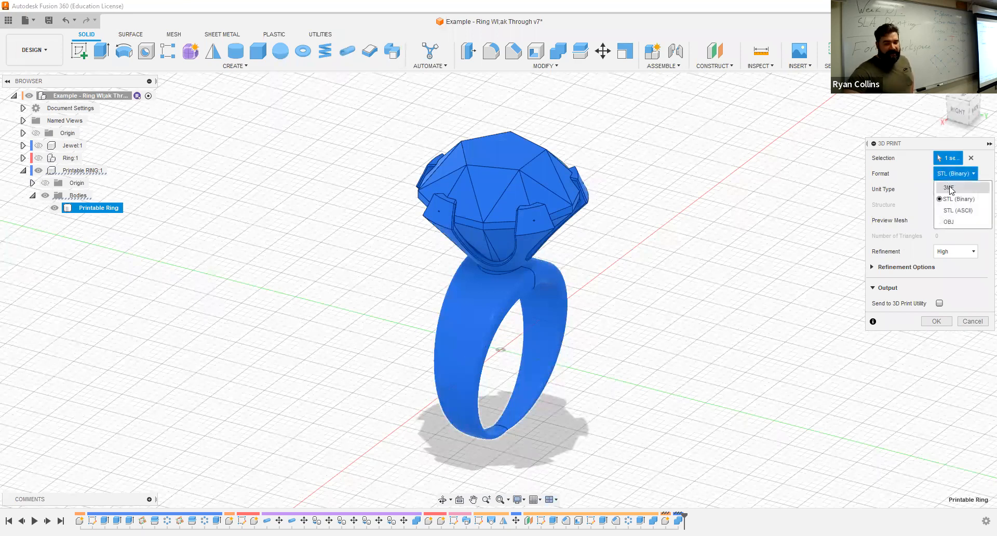
click(921, 180)
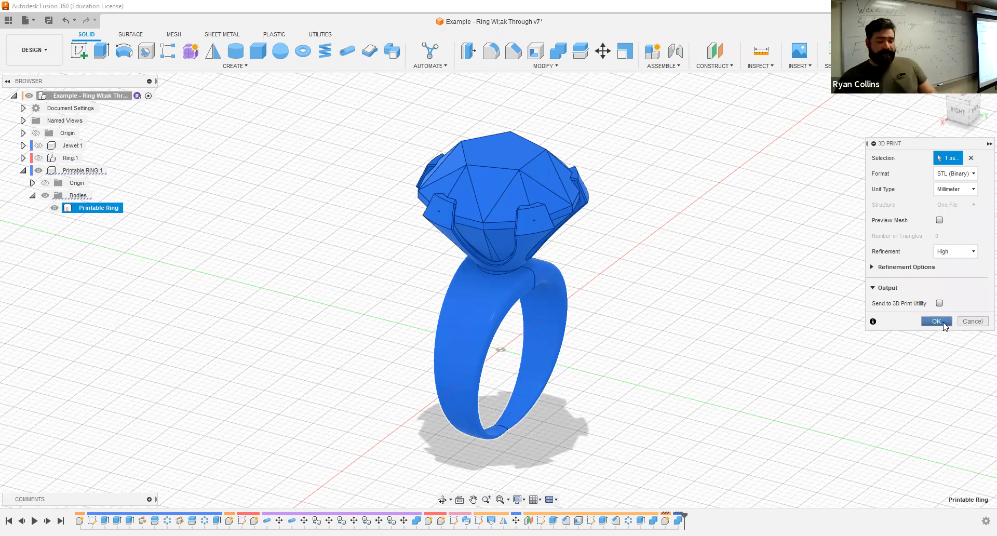
click(944, 324)
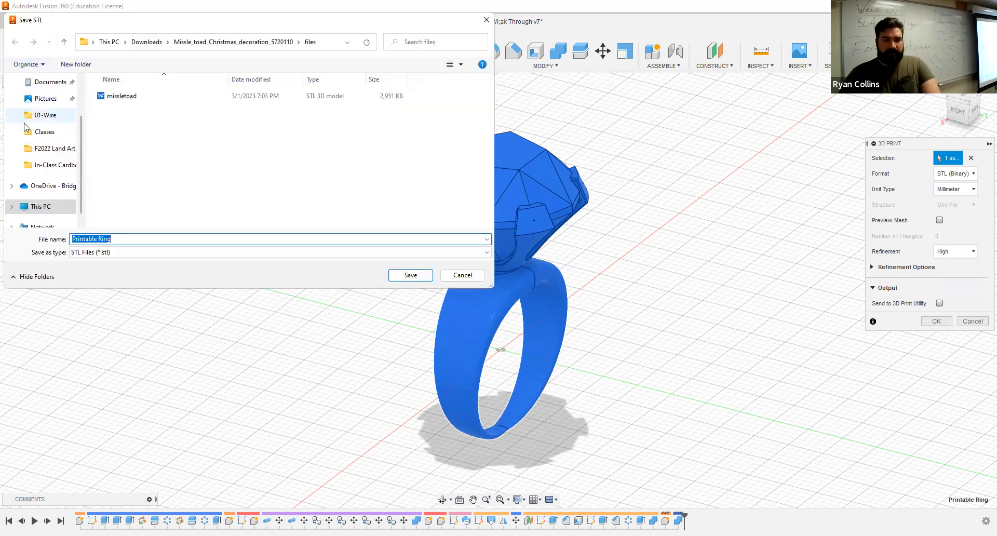
click(65, 45)
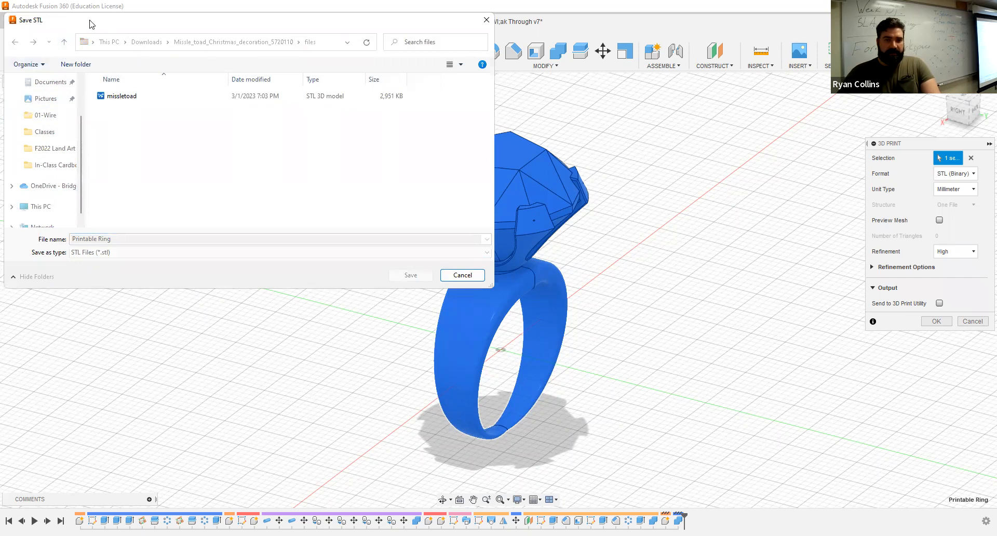
drag(113, 19, 155, 48)
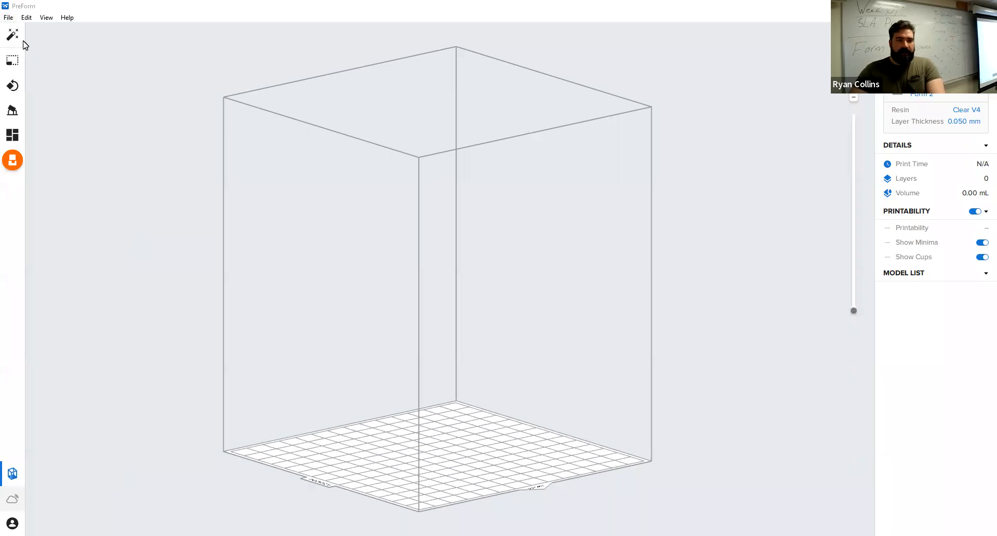
Switch to PreForm and open the Printable Ring STL from Downloads.
click(9, 18)
click(39, 58)
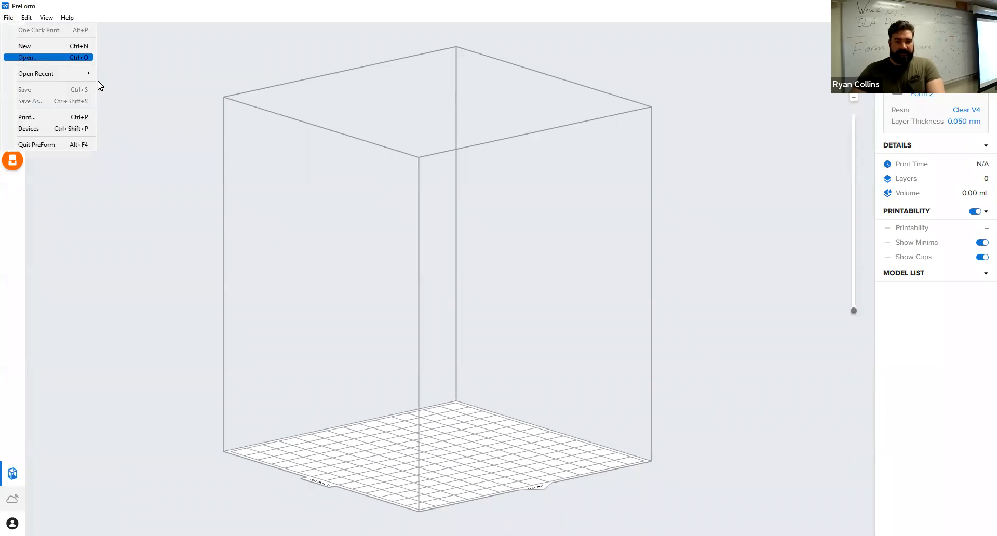
click(121, 111)
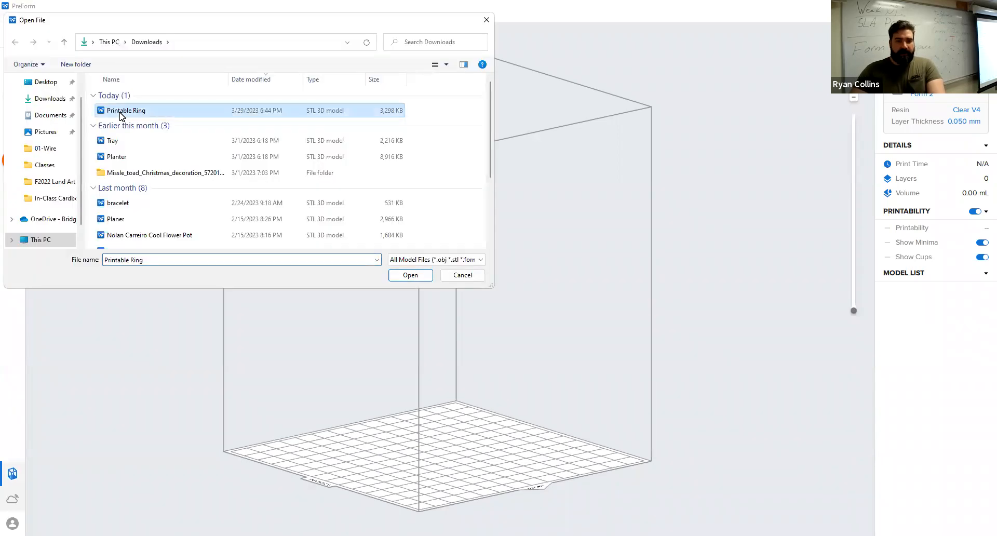
click(409, 277)
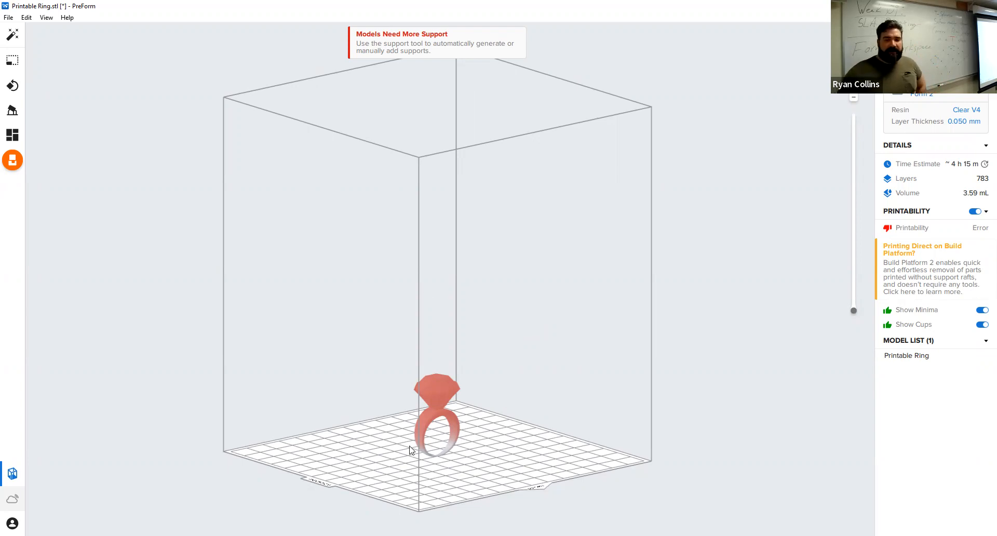
Review the orientation and support generation options available for the imported ring.
click(15, 59)
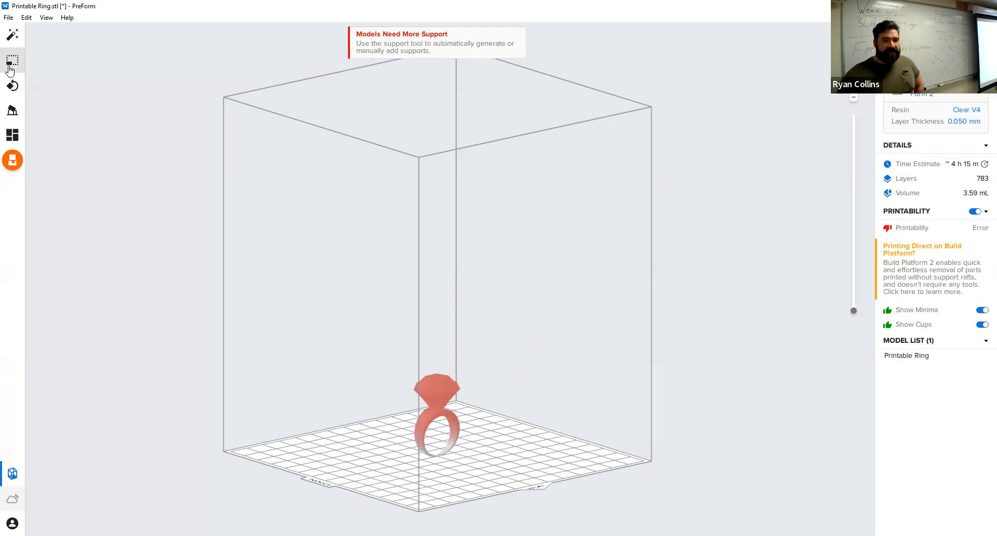
click(11, 61)
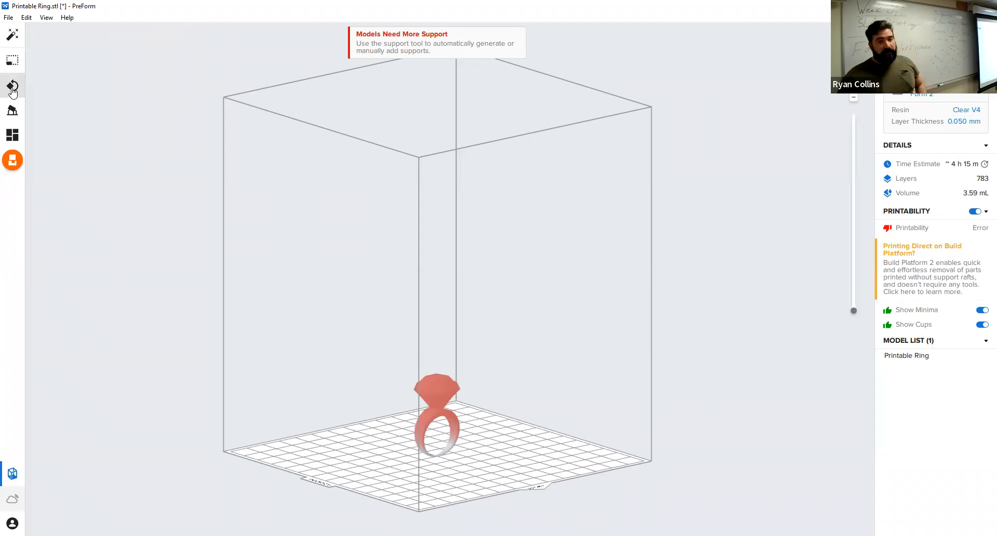
click(12, 88)
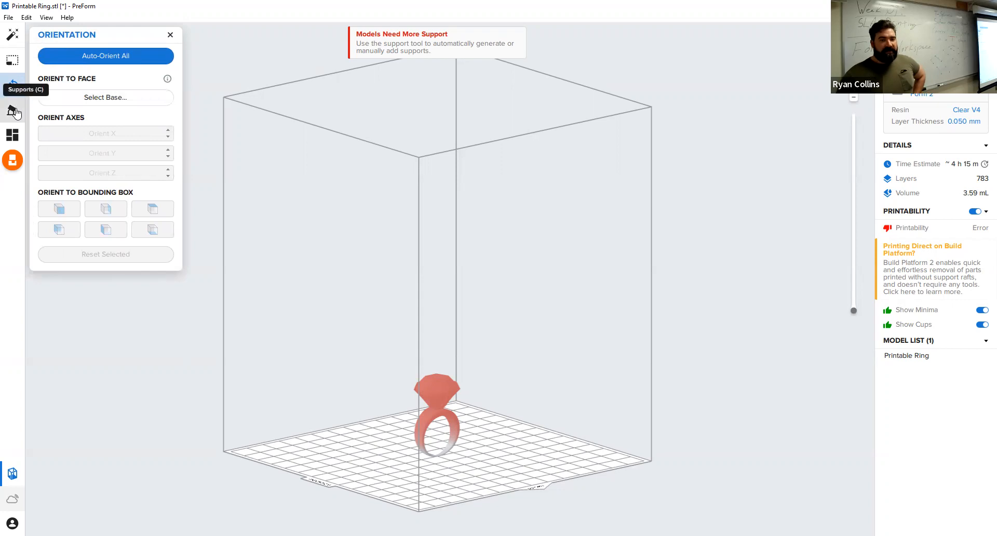
click(15, 111)
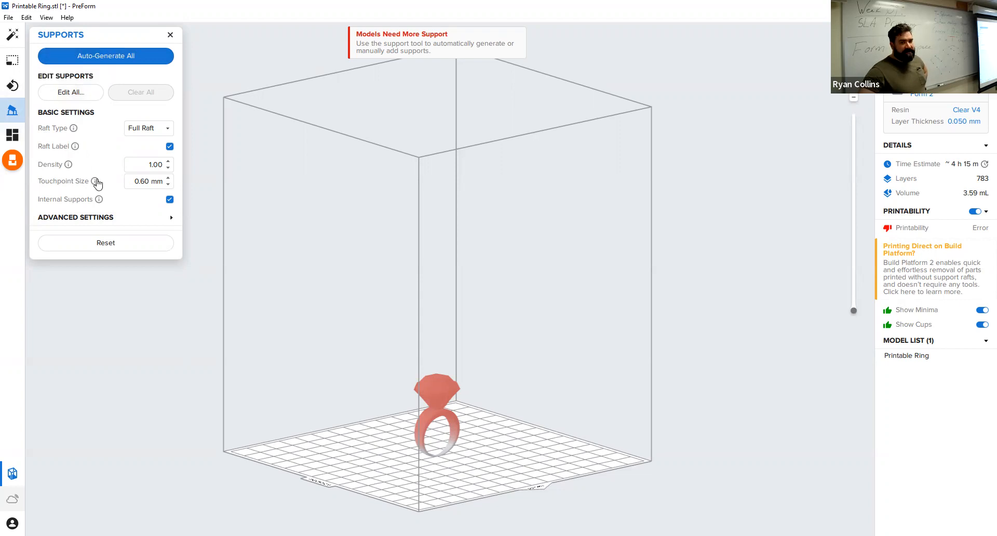
Auto-orient all models on the build platform and check the ring's new tilt up close.
click(13, 85)
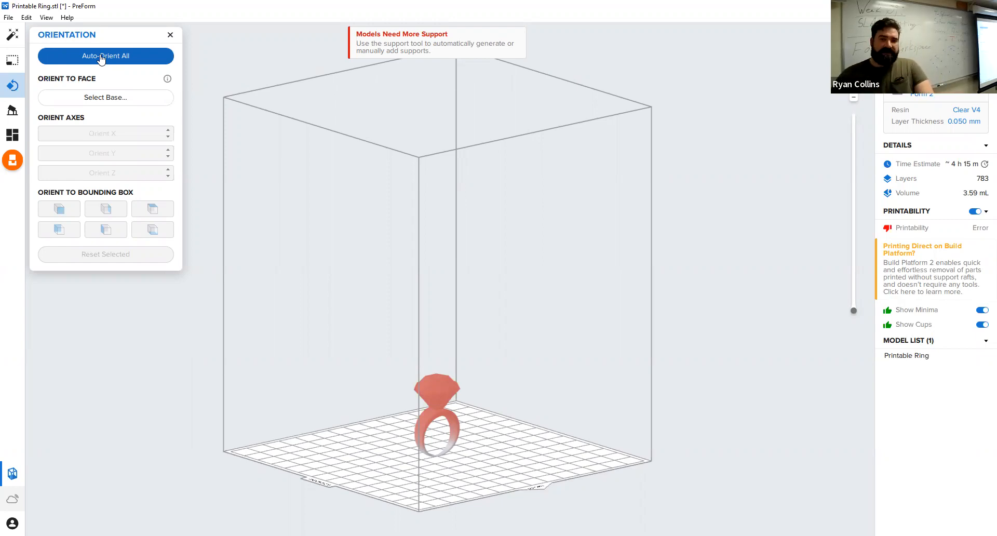
click(101, 58)
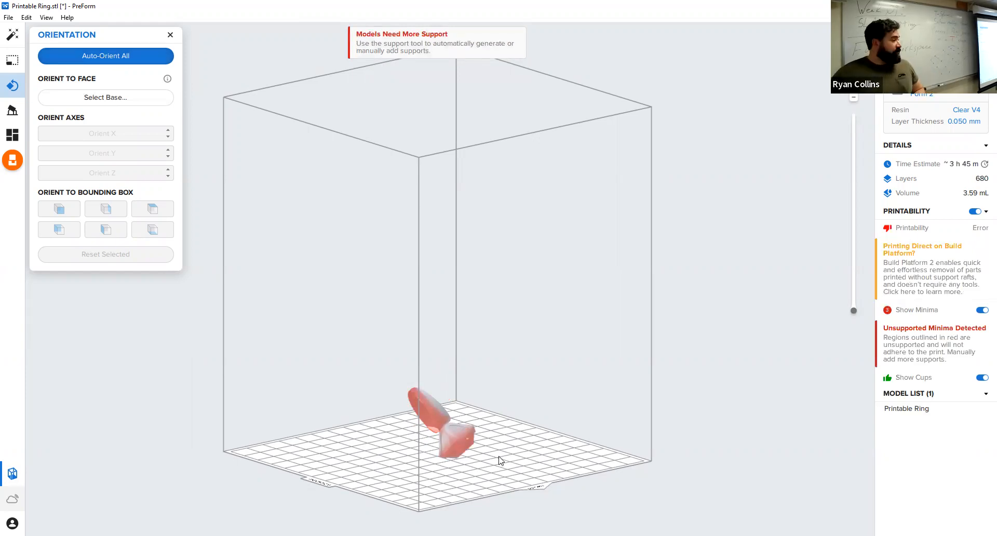
scroll(476, 467, down, 2)
scroll(491, 455, up, 6)
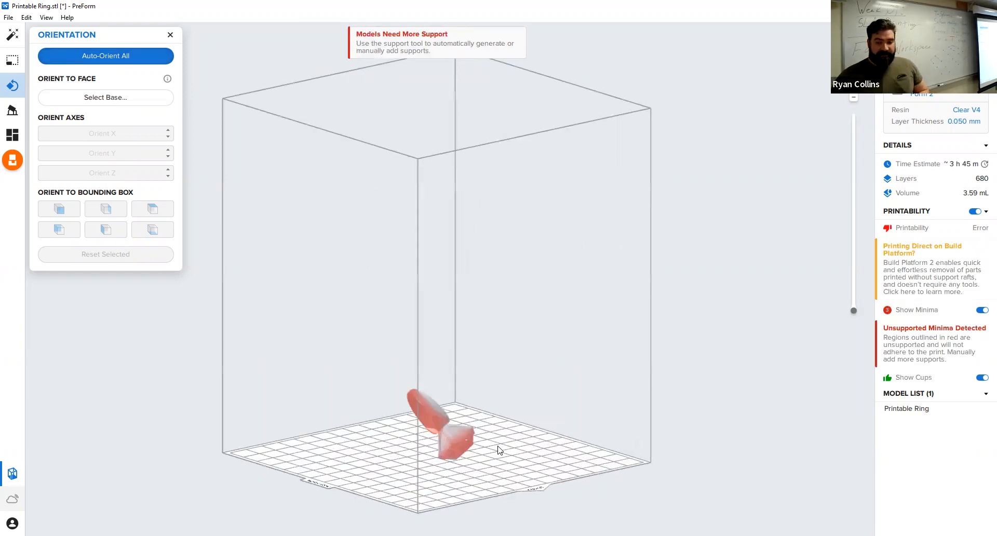
scroll(493, 431, up, 2)
scroll(576, 391, down, 4)
scroll(476, 438, up, 3)
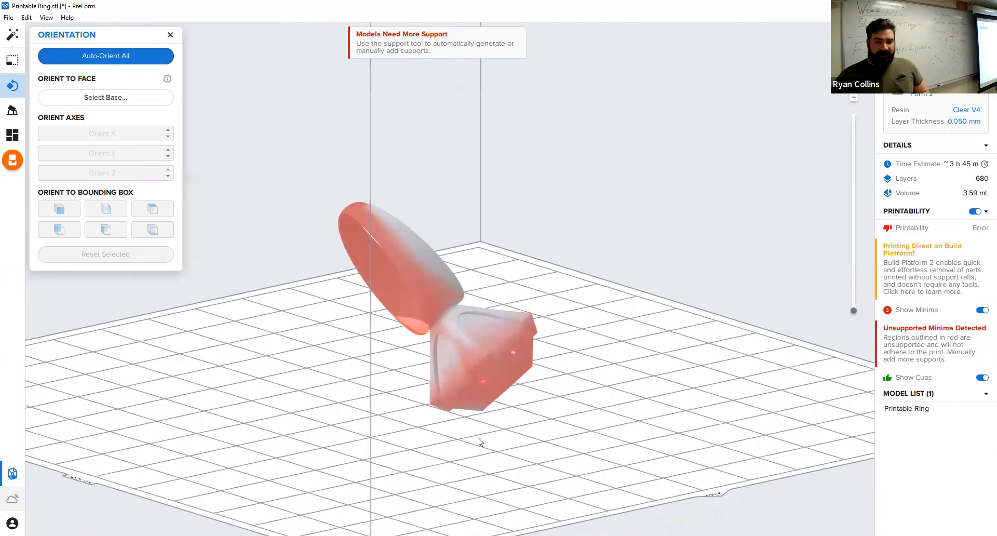
right_drag(518, 442, 573, 443)
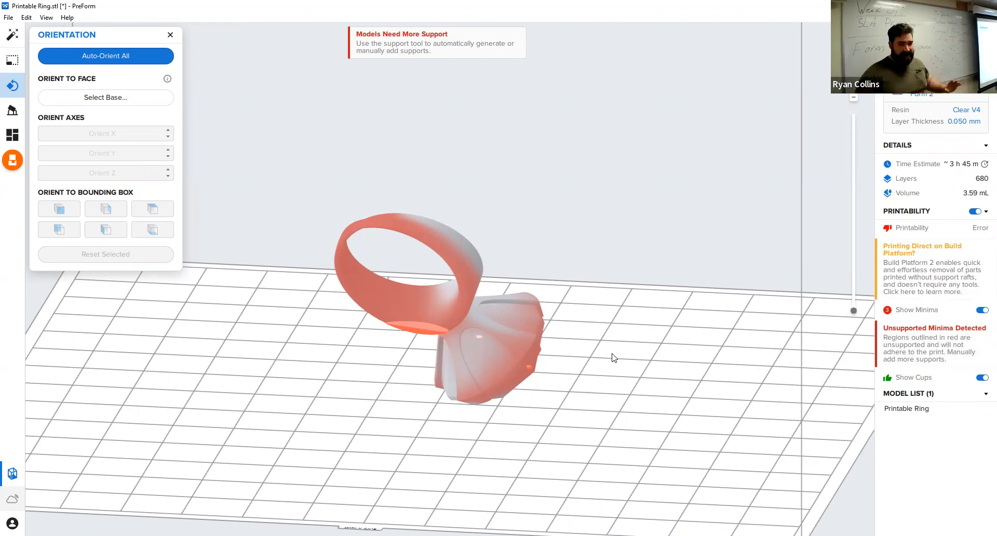
Auto-generate supports for the ring with a Full Raft, density 1.00 and touchpoint size 0.60 mm.
click(176, 36)
click(13, 113)
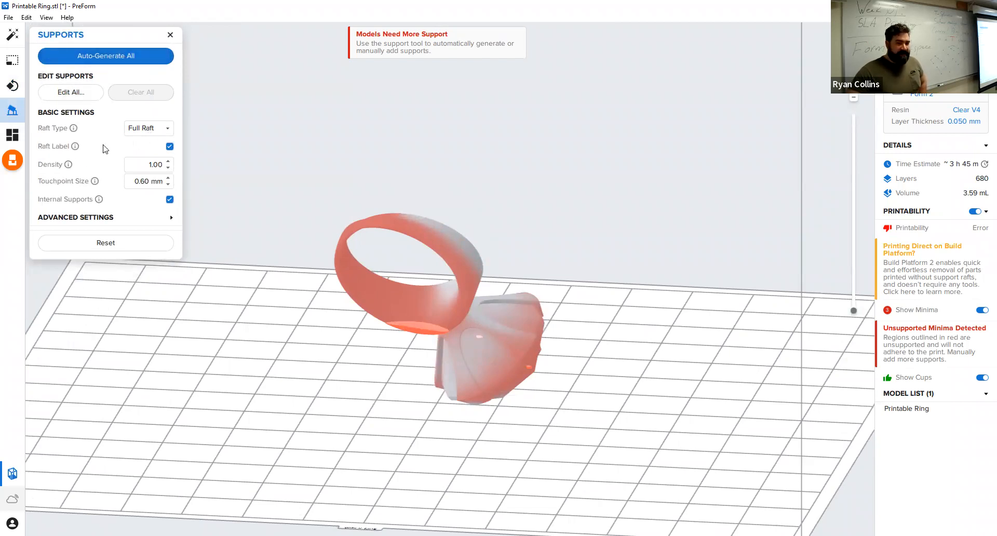
click(143, 129)
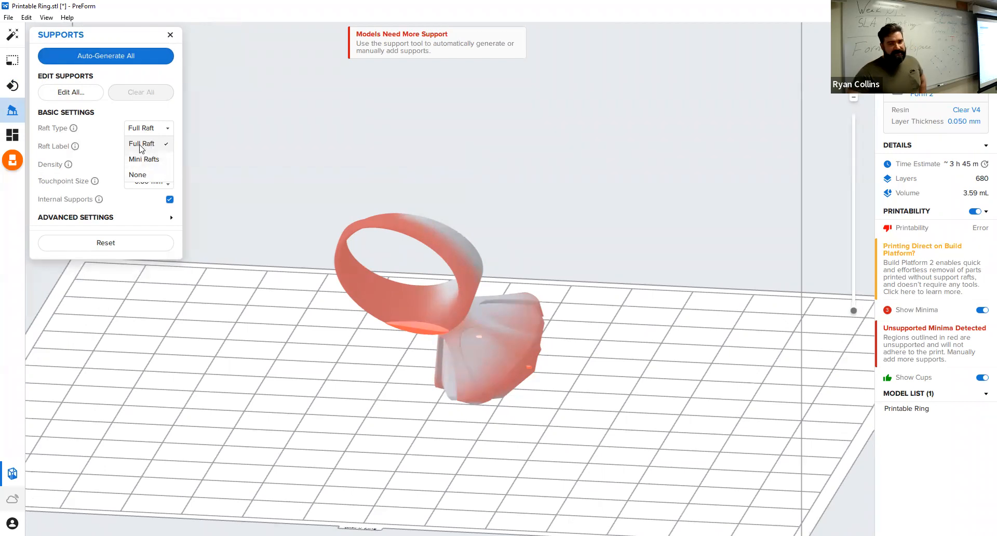
click(102, 128)
click(122, 64)
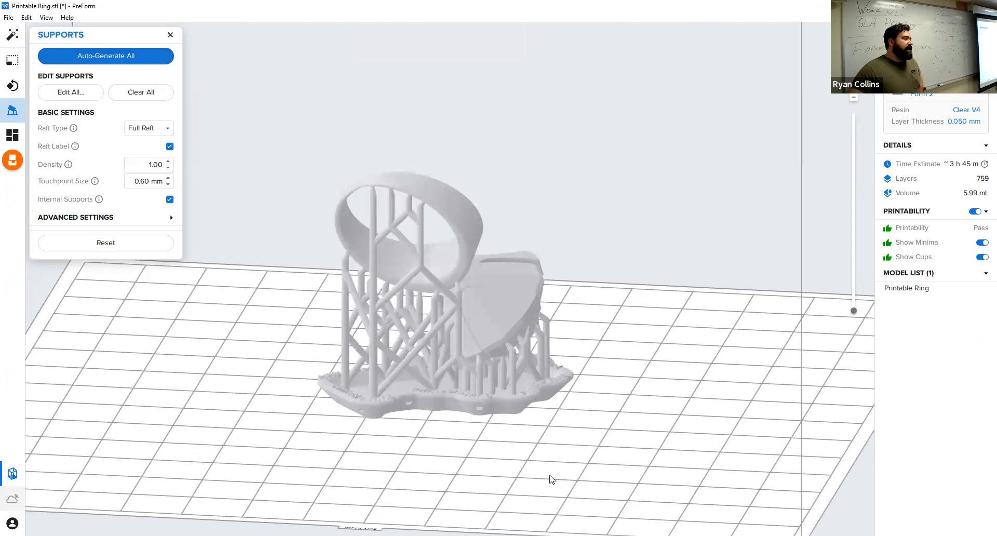
Examine the generated support pillars, their cross-bracing and their contact points on the ring from several sides.
right_drag(557, 449, 350, 388)
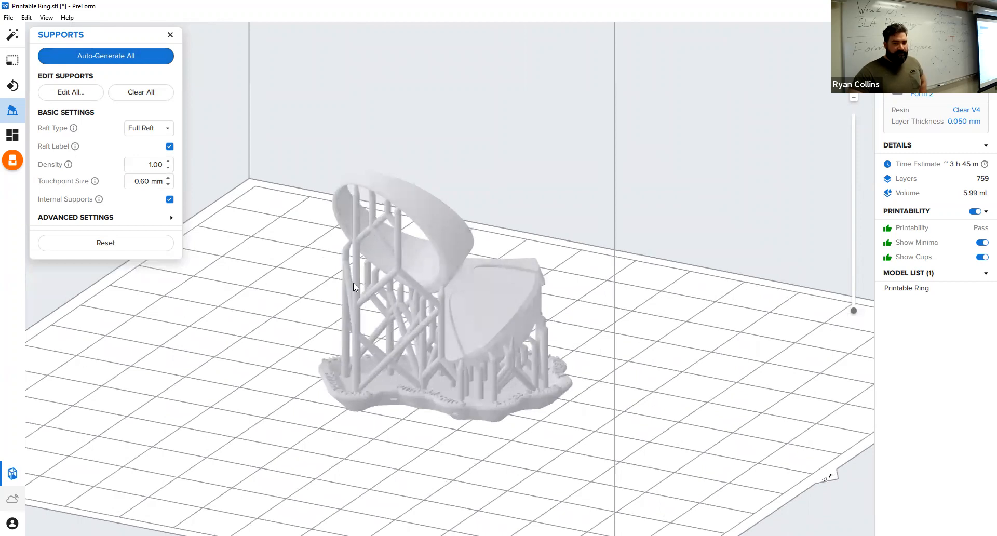
mouse_move(645, 407)
right_down()
mouse_move(492, 500)
mouse_move(336, 421)
mouse_move(289, 347)
mouse_move(316, 363)
mouse_move(492, 353)
mouse_move(475, 372)
mouse_move(637, 368)
mouse_move(672, 396)
mouse_move(656, 414)
right_up()
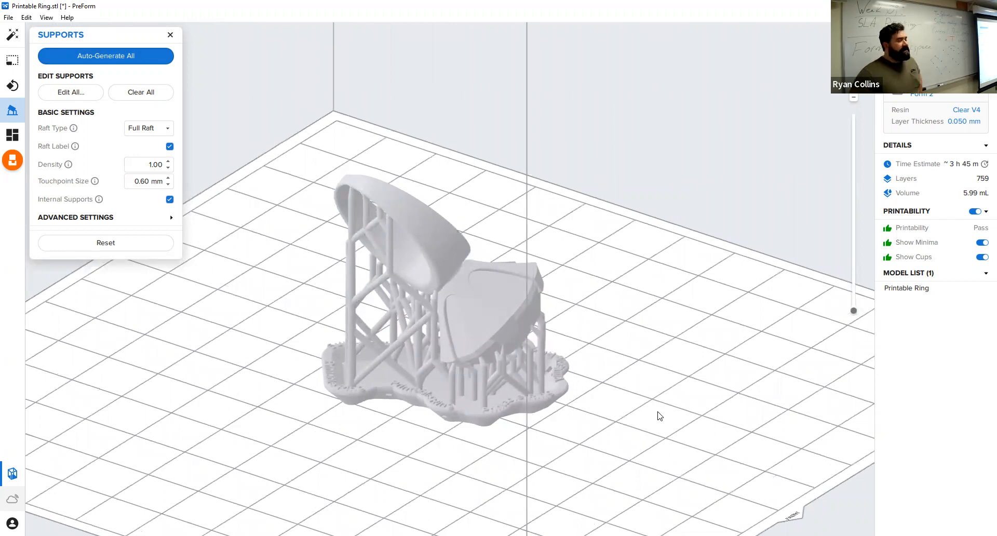
scroll(472, 413, down, 5)
scroll(460, 417, up, 4)
scroll(446, 422, up, 2)
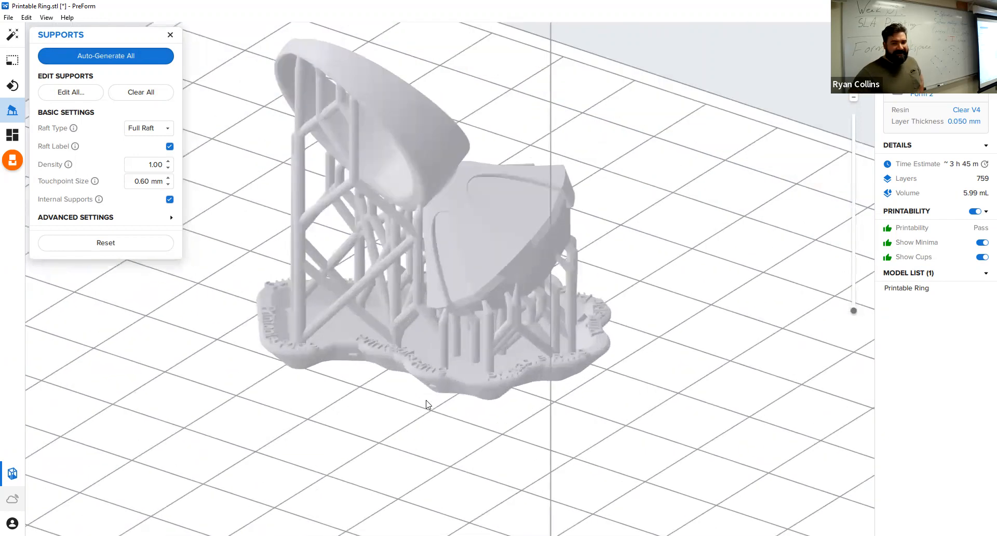
right_drag(423, 389, 633, 330)
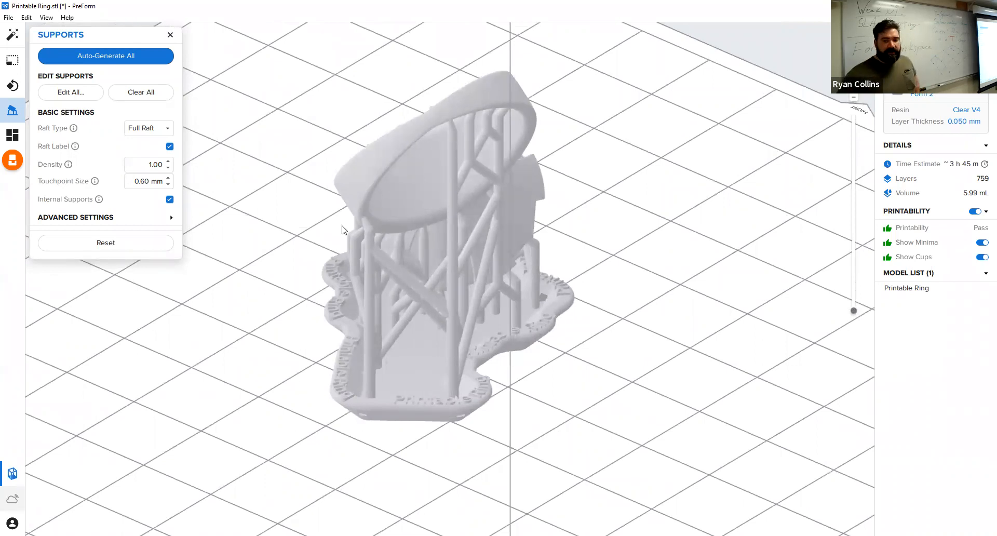
scroll(374, 228, down, 5)
scroll(369, 234, up, 5)
scroll(369, 239, up, 5)
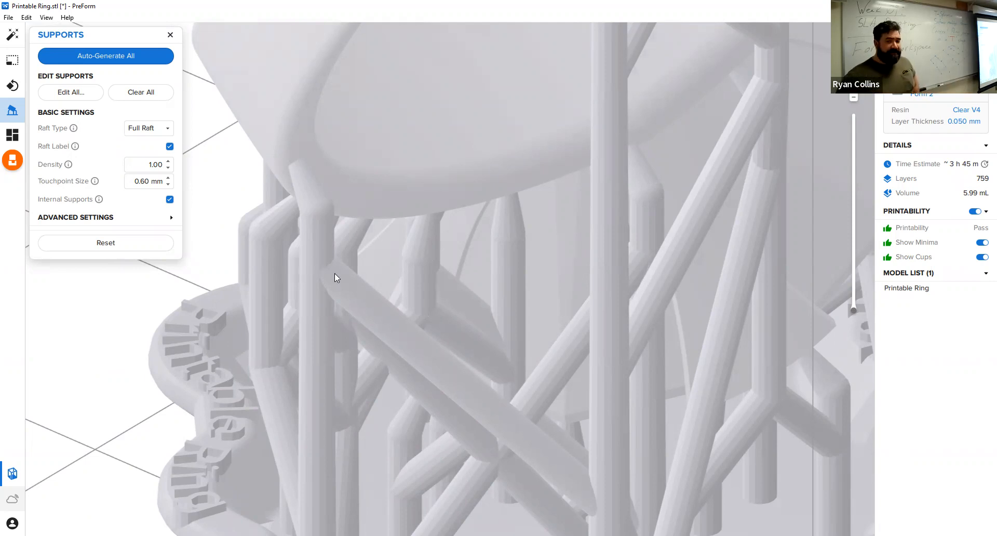
right_drag(351, 293, 501, 287)
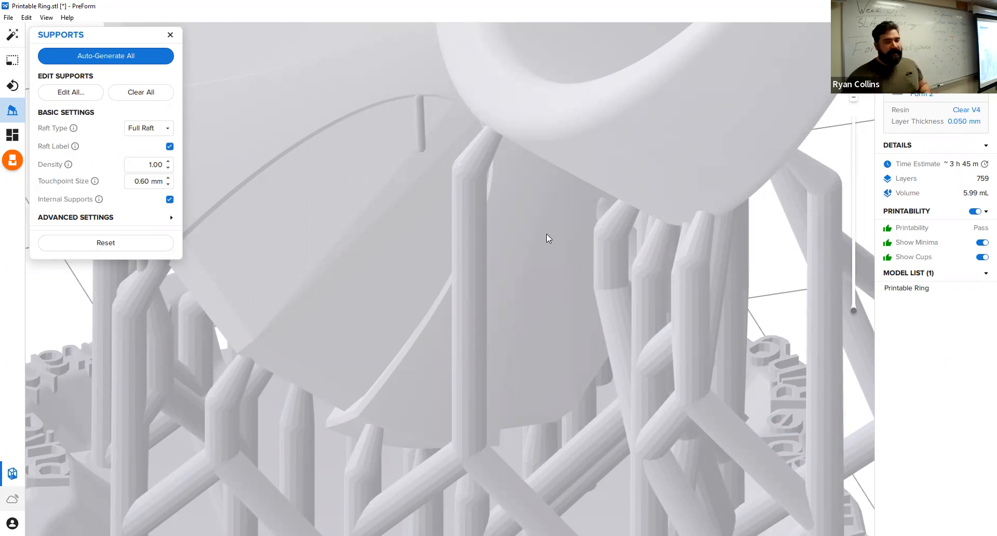
Examine the small internal support between the jewel and setting, and the label text around the raft's edge.
right_drag(348, 256, 465, 210)
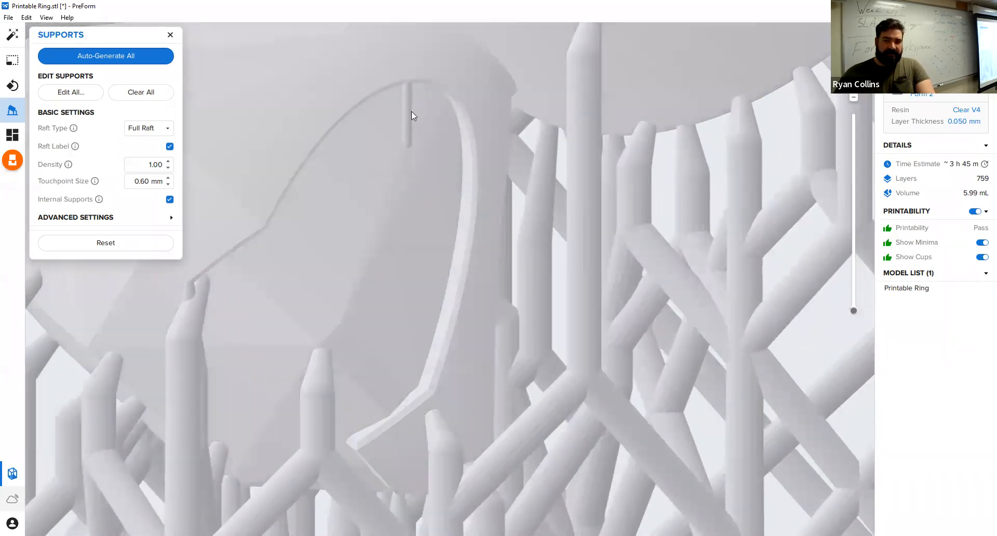
scroll(411, 111, down, 5)
scroll(409, 125, up, 8)
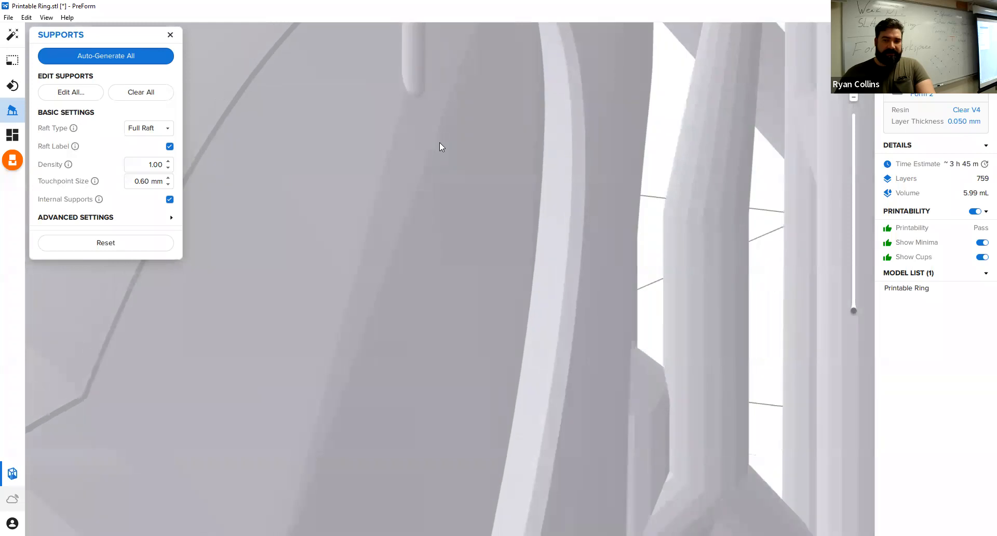
right_drag(439, 142, 376, 286)
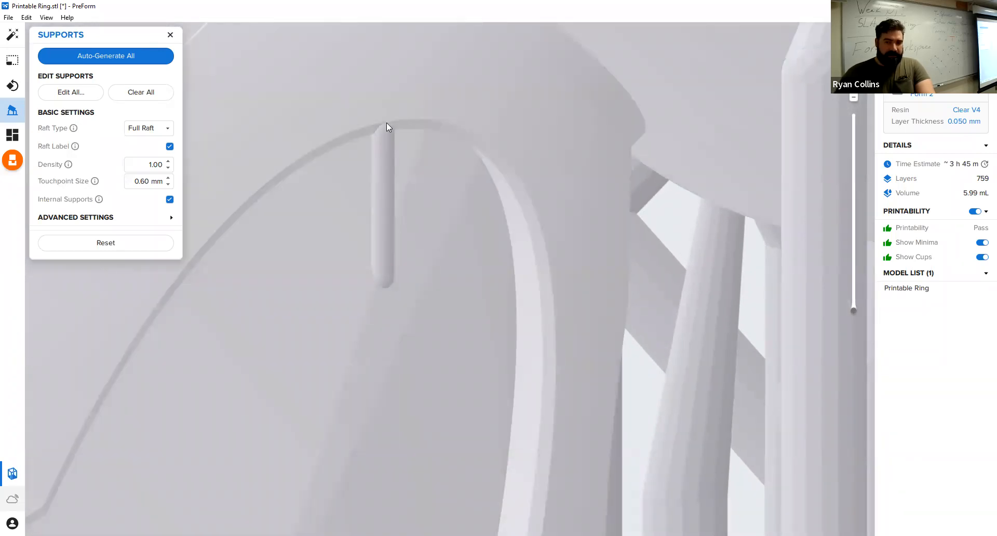
right_drag(378, 324, 557, 396)
scroll(433, 311, down, 10)
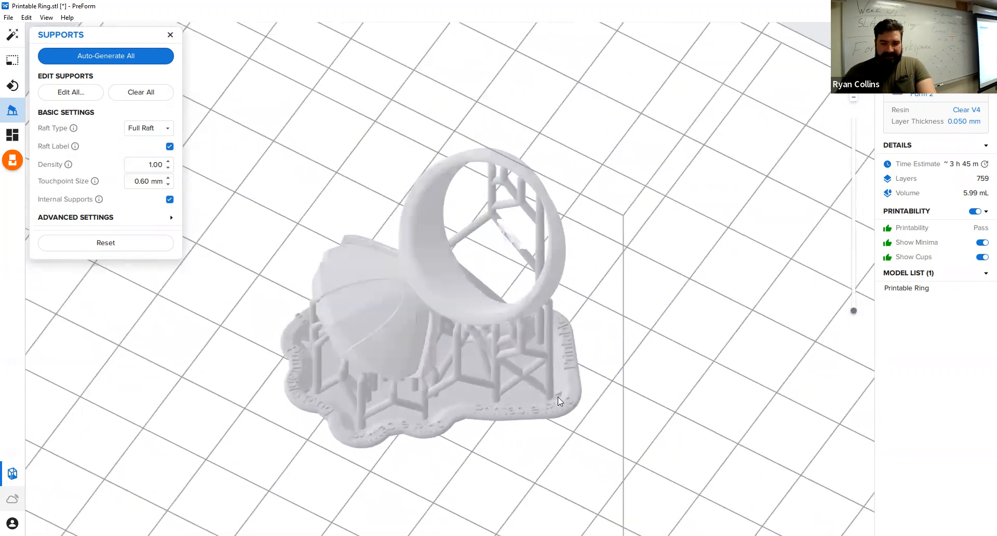
scroll(412, 478, up, 6)
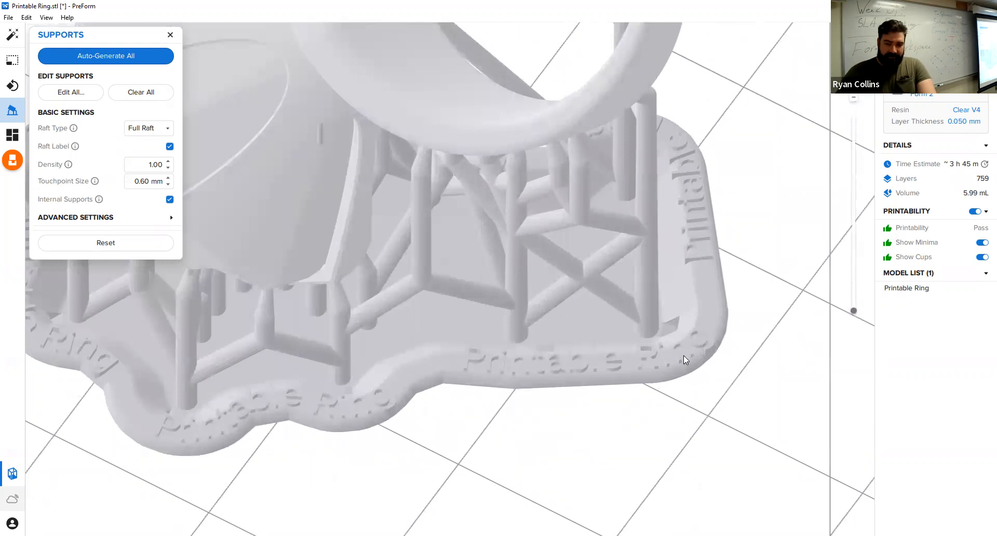
right_drag(688, 354, 449, 405)
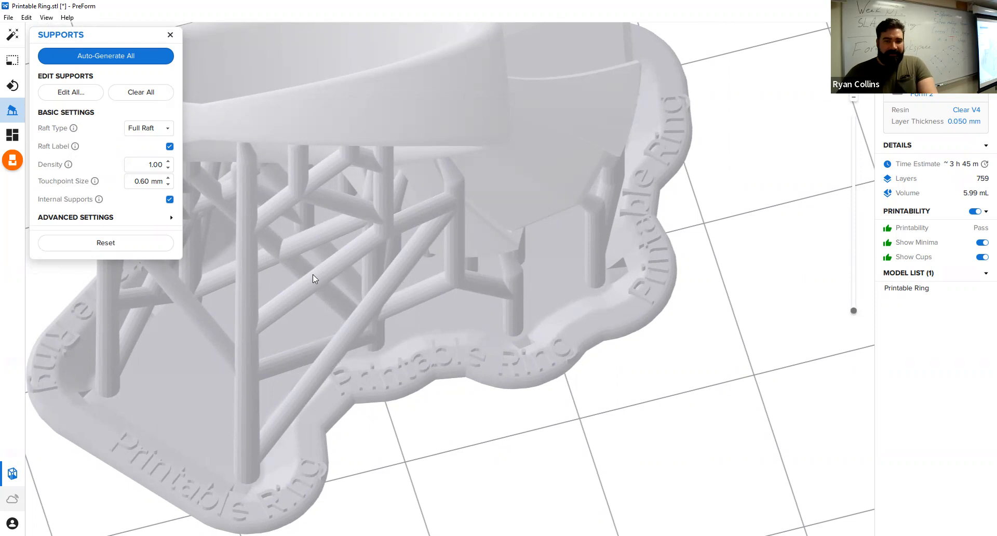
scroll(375, 321, down, 5)
right_drag(380, 328, 599, 235)
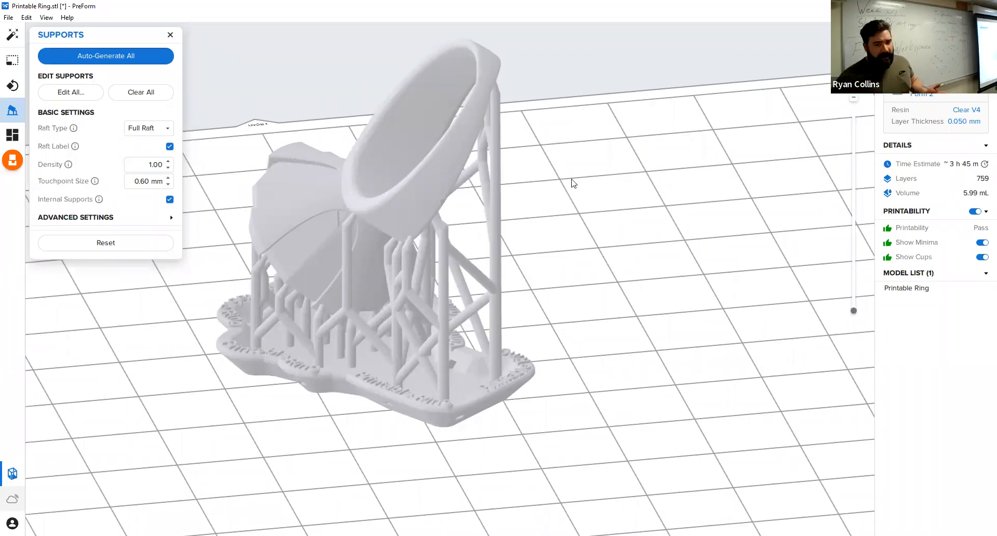
Change the raft type to Mini Rafts and regenerate all supports for the ring.
click(149, 129)
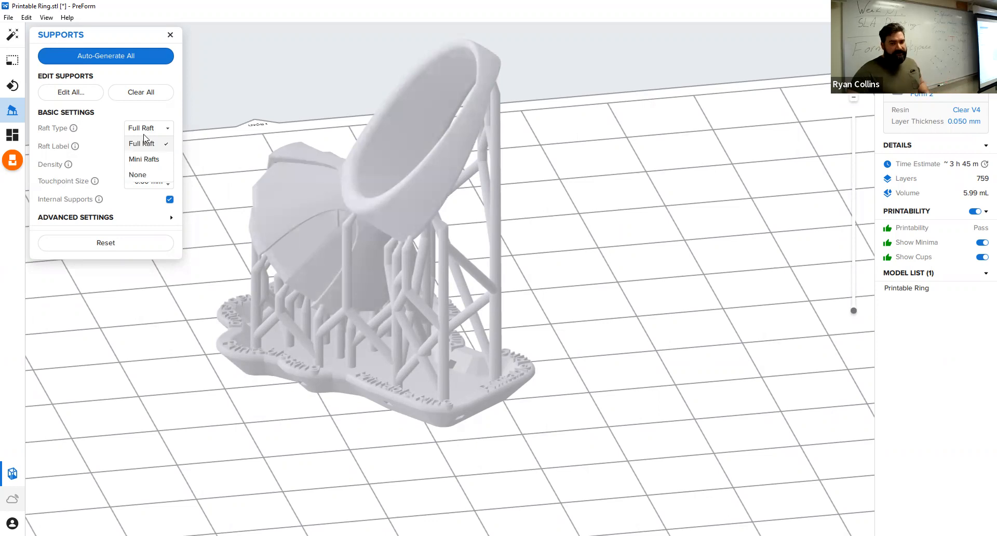
click(153, 159)
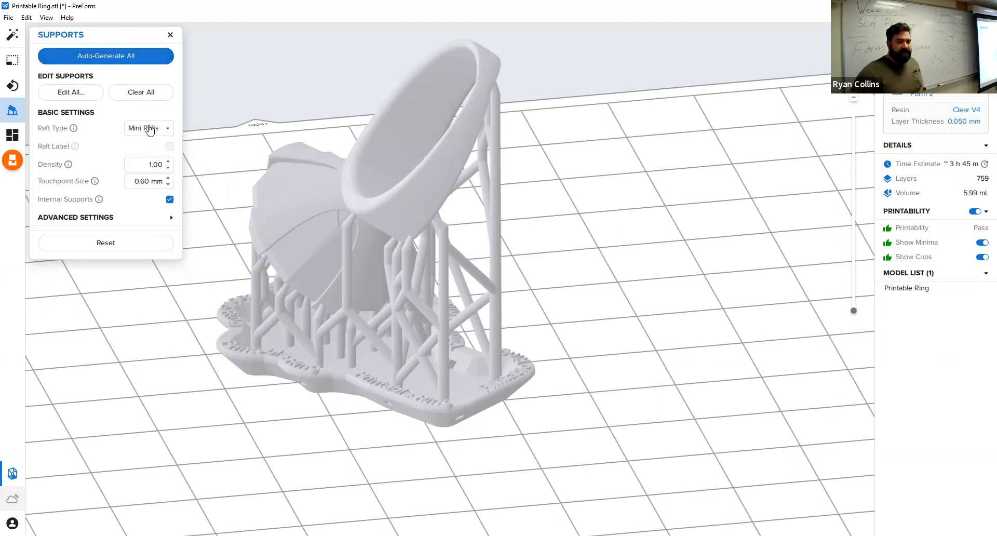
click(115, 56)
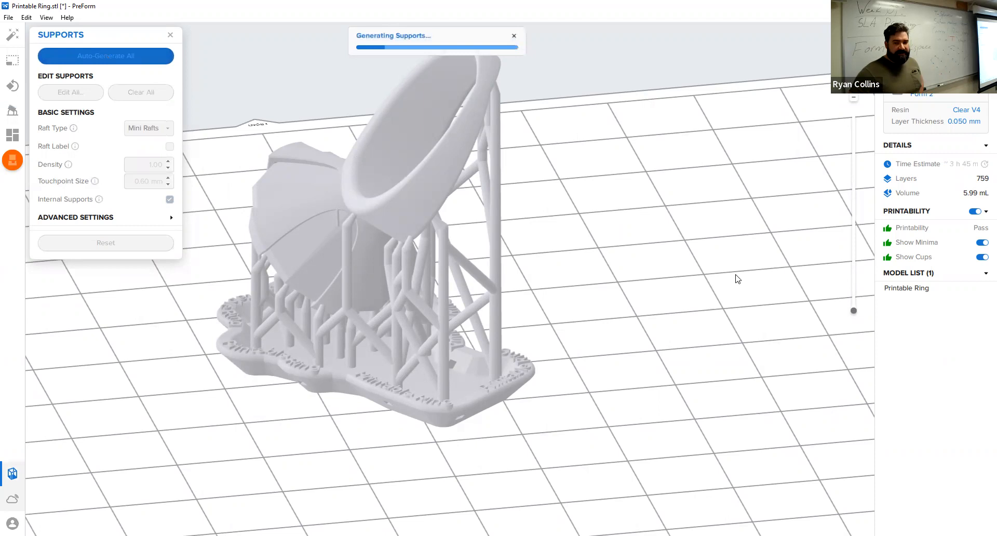
Examine the Mini Rafts supports from different sides and review the advanced support settings.
right_drag(530, 440, 651, 456)
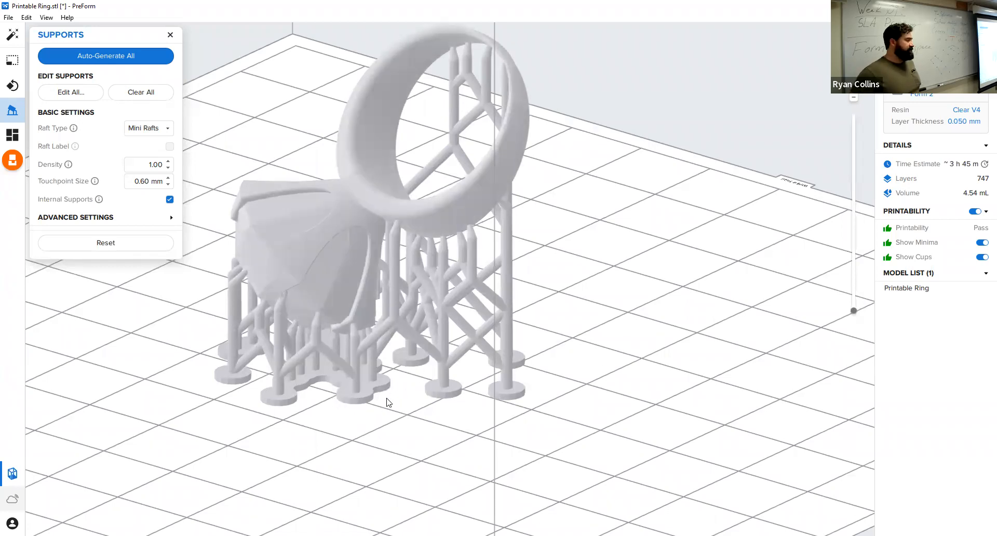
right_drag(504, 376, 612, 389)
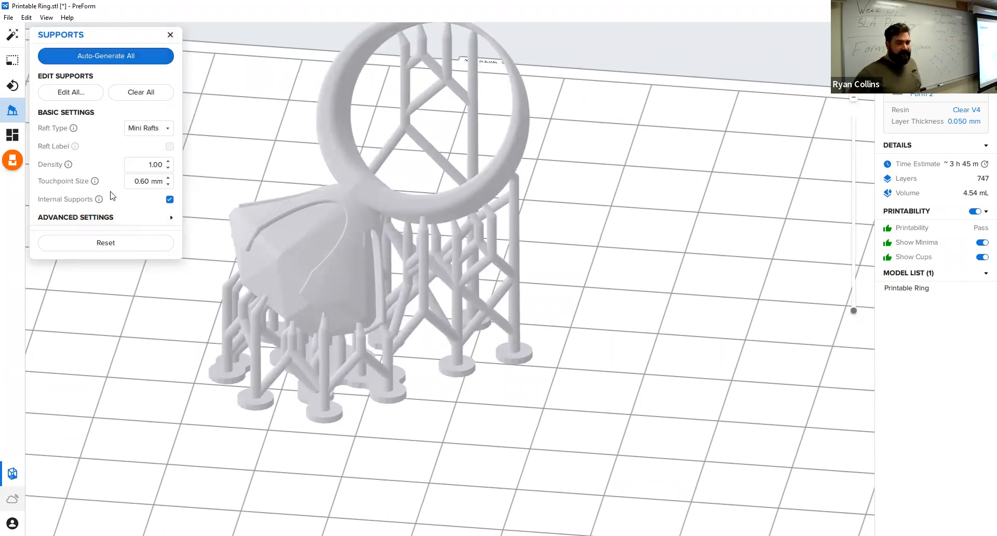
click(172, 224)
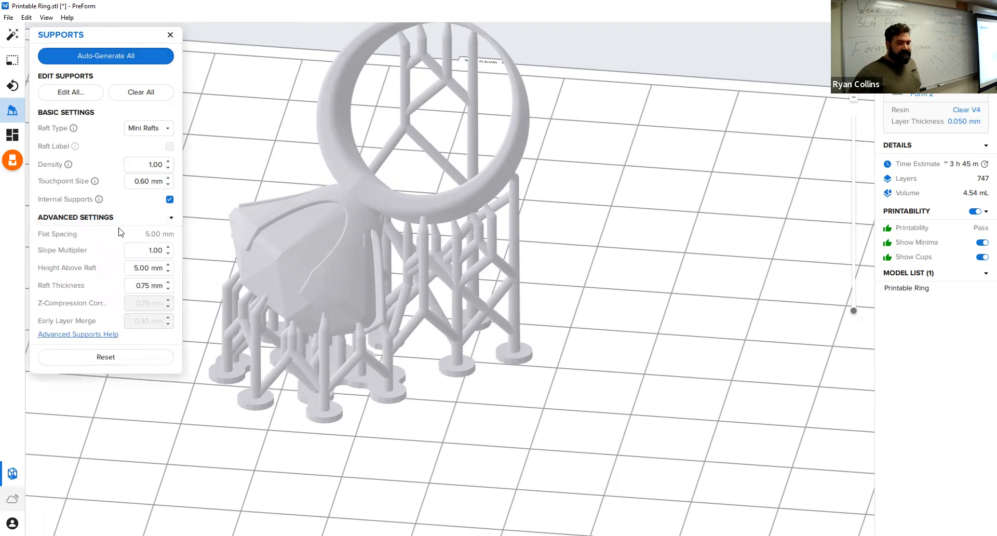
click(165, 220)
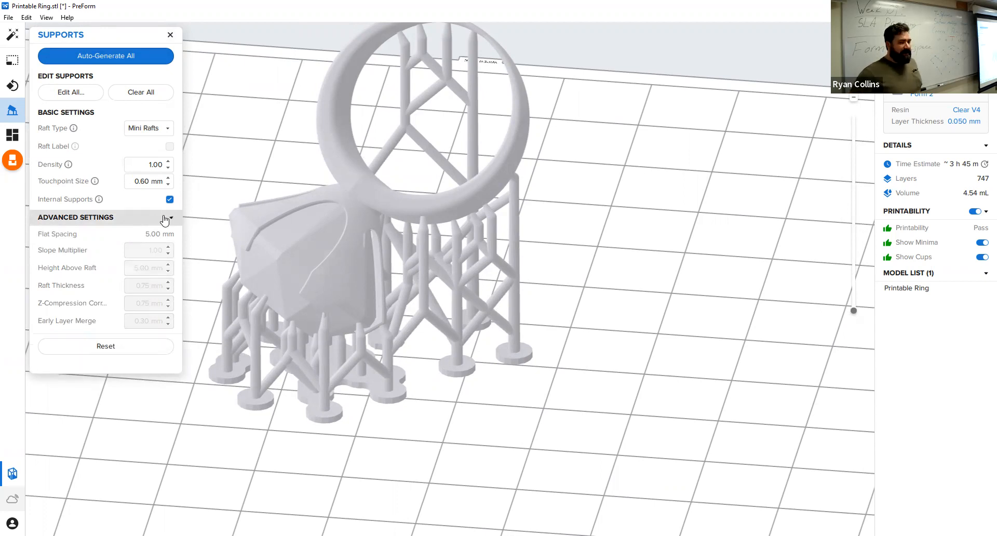
click(171, 34)
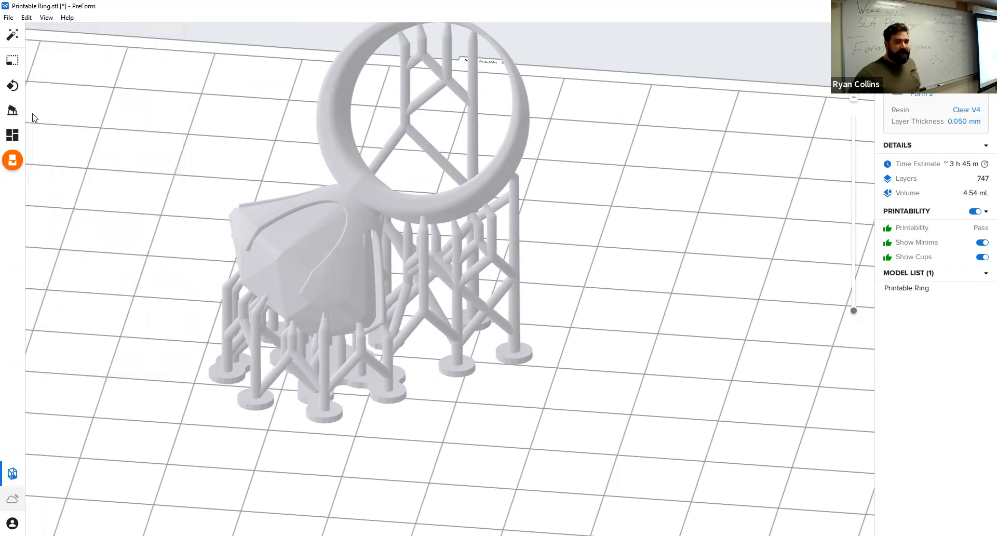
Open the layout settings and paste three copies of the supported ring onto the build platform.
click(13, 134)
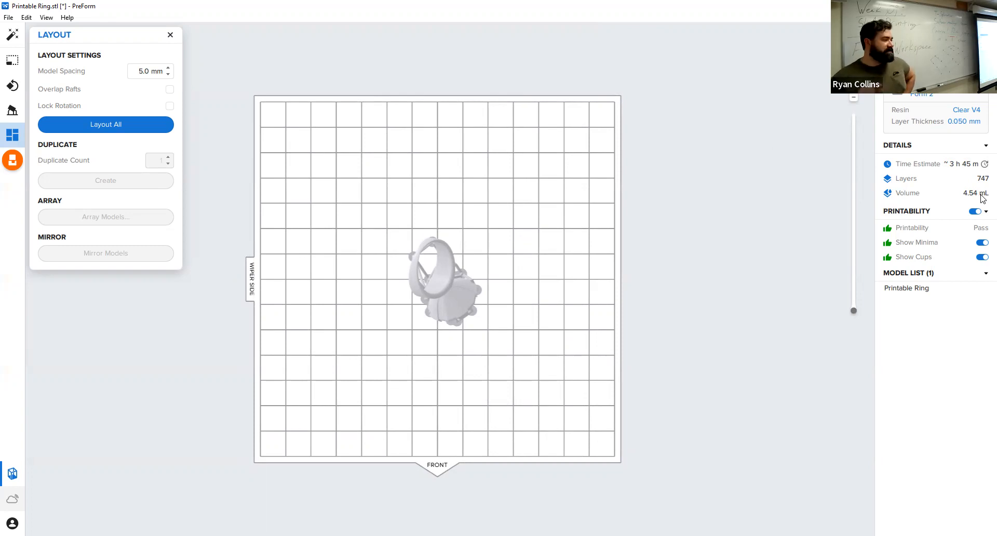
right_drag(441, 361, 411, 267)
scroll(418, 285, down, 6)
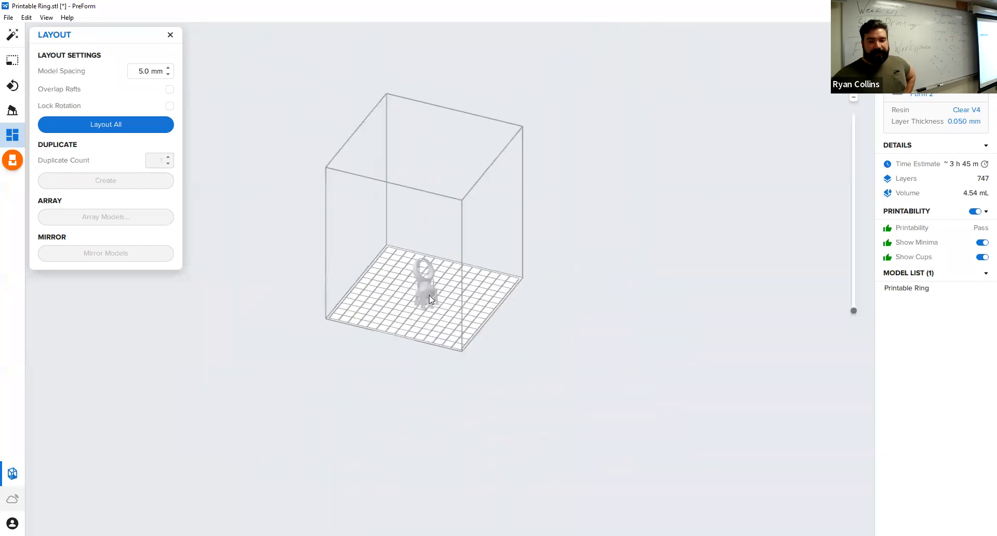
scroll(428, 294, up, 5)
right_drag(447, 304, 567, 291)
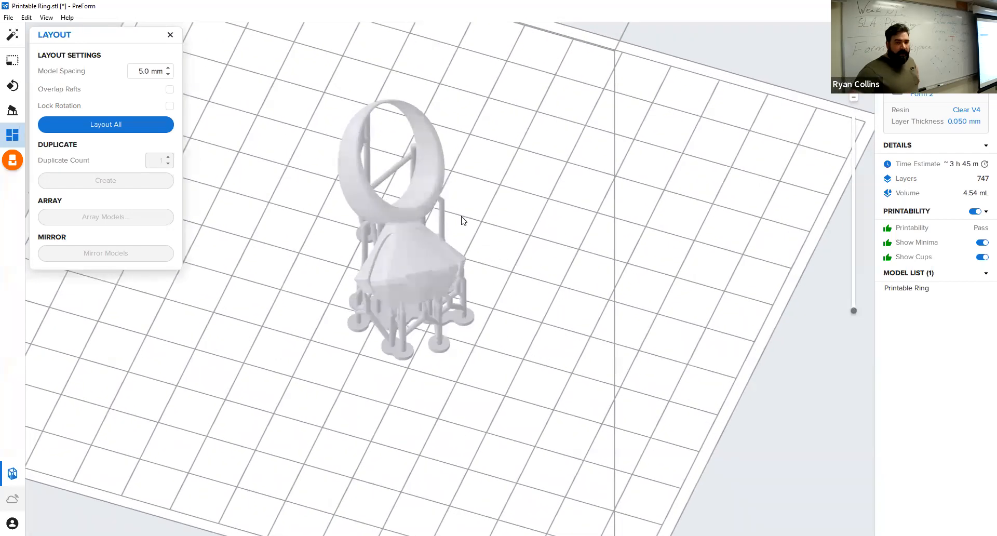
click(418, 261)
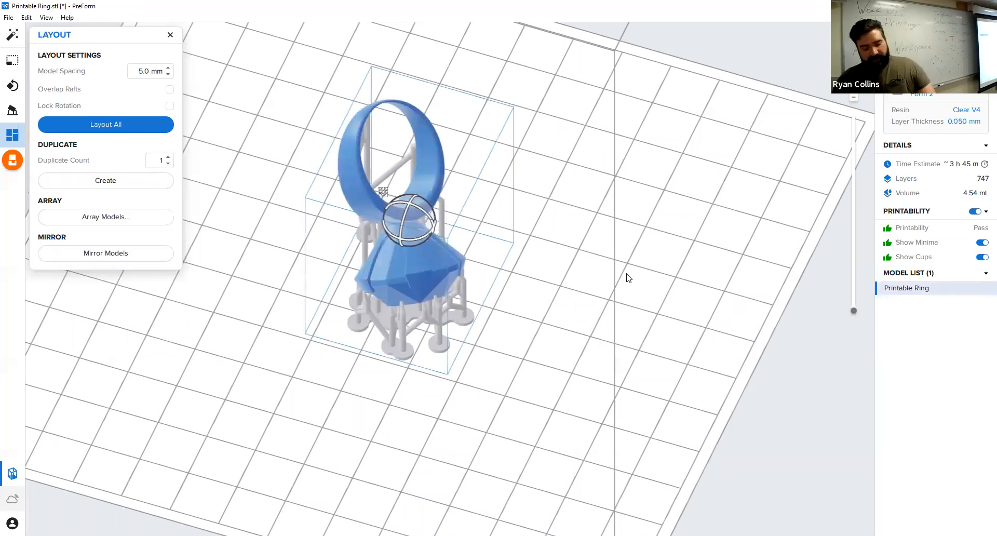
key(ctrl+v)
key(ctrl+v)
key(ctrl+v)
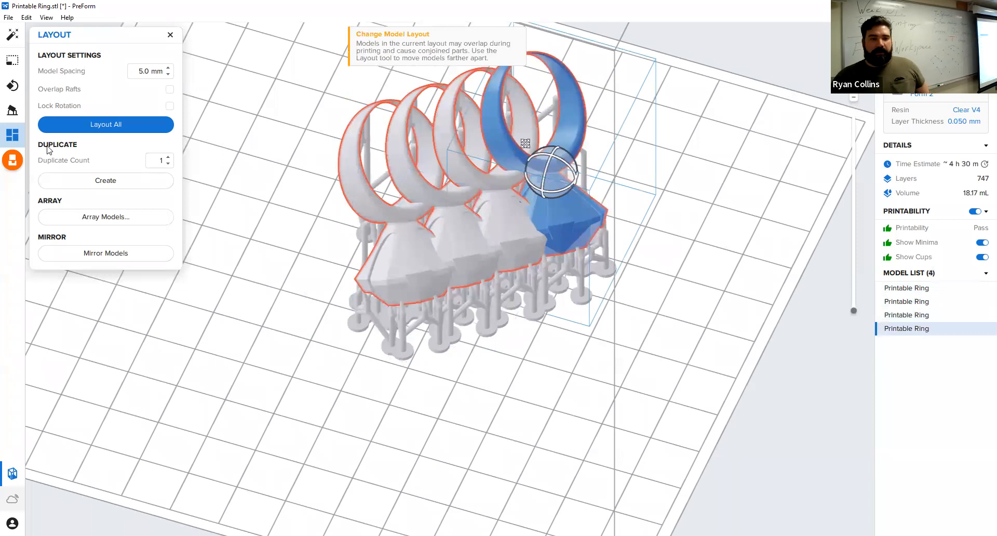
Automatically lay out all four rings on the build platform with 5.0 mm model spacing and clear the selection.
click(87, 124)
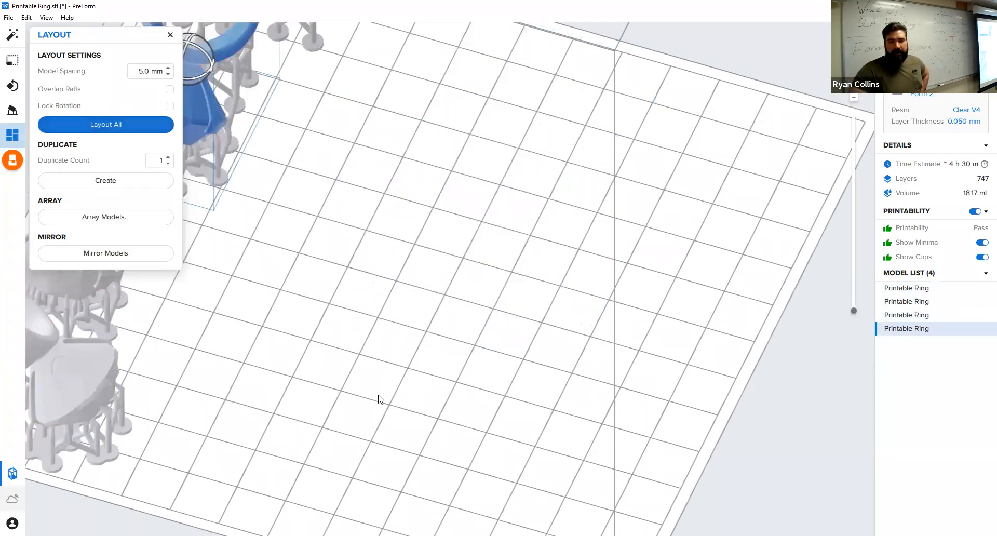
scroll(382, 398, up, 5)
scroll(386, 386, down, 5)
right_drag(421, 334, 415, 341)
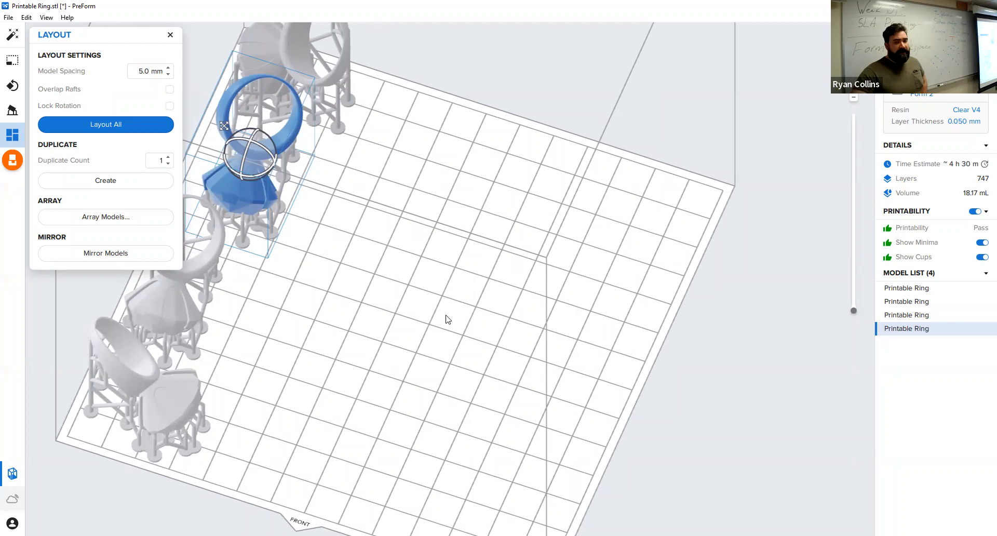
click(434, 291)
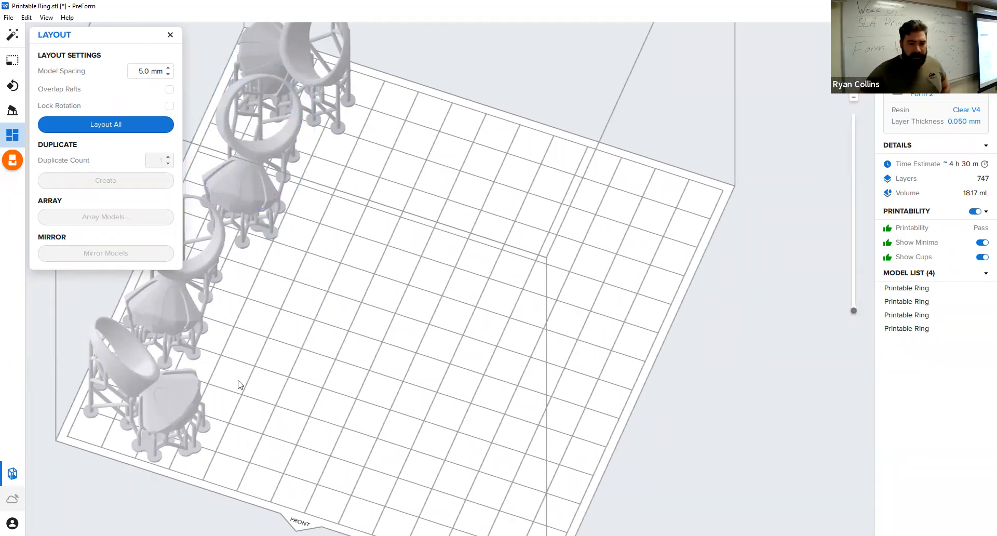
Delete three of the four rings, keeping a single ring on the build platform.
click(167, 406)
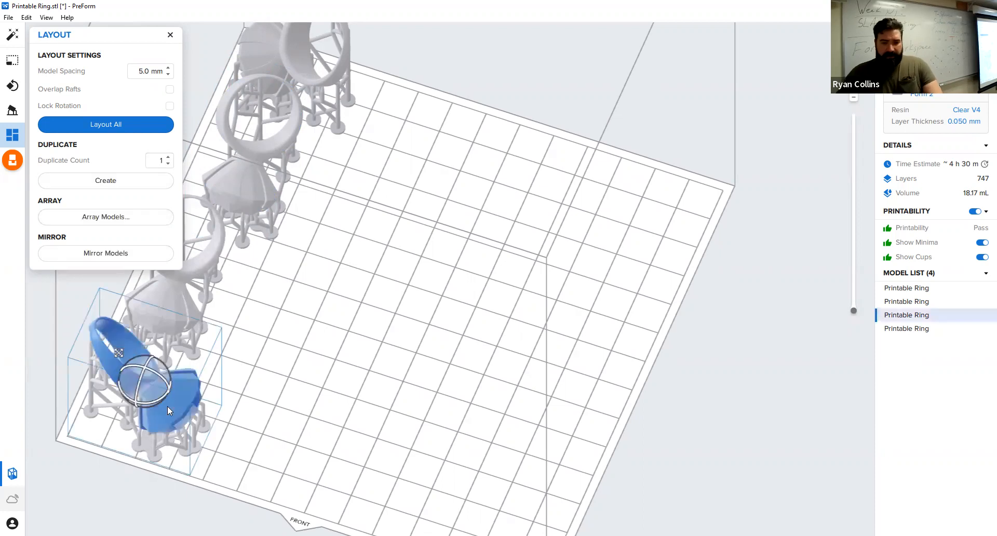
key(Delete)
click(191, 328)
key(Delete)
click(331, 76)
key(Delete)
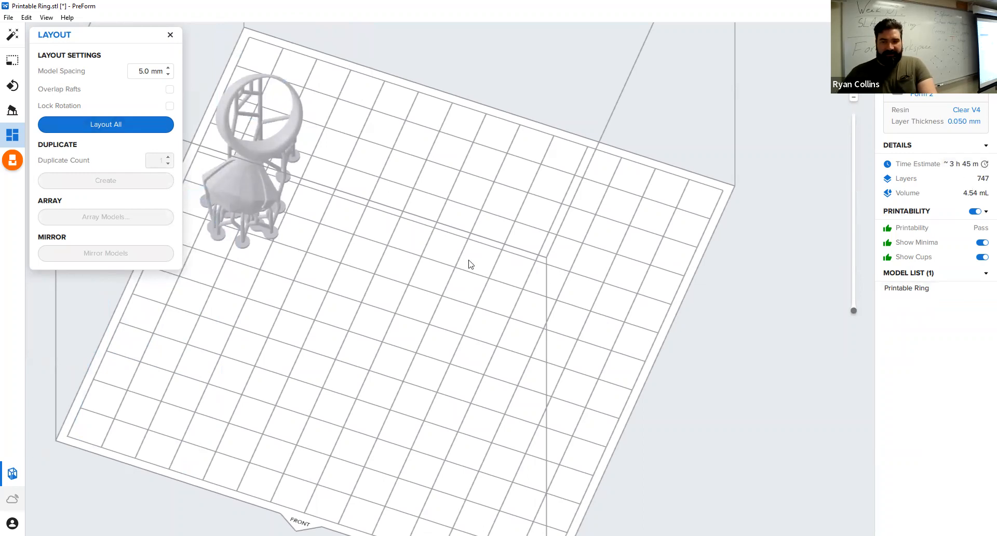
Automatically lay out the single ring on the build platform with 5.0 mm spacing and close the layout settings.
click(138, 123)
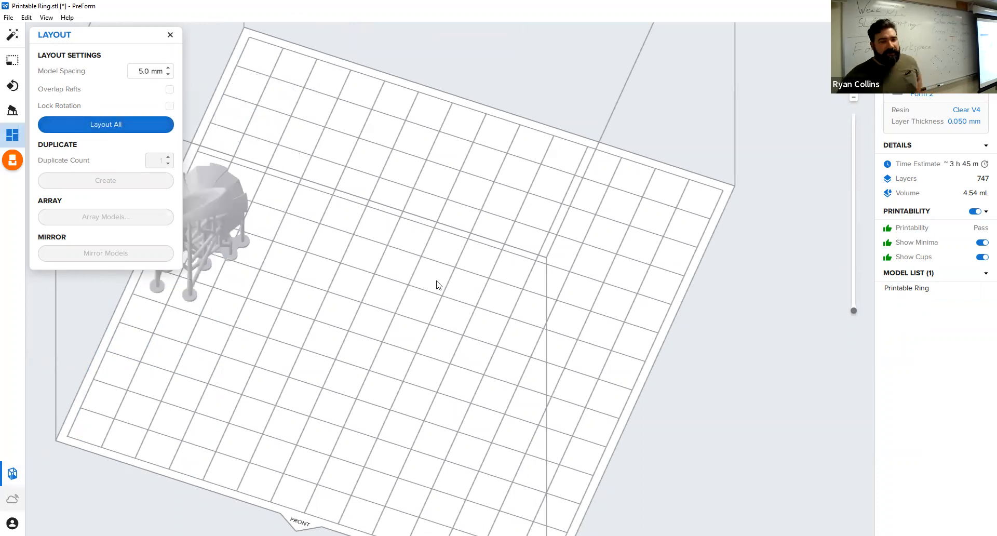
click(170, 34)
right_drag(302, 373, 427, 346)
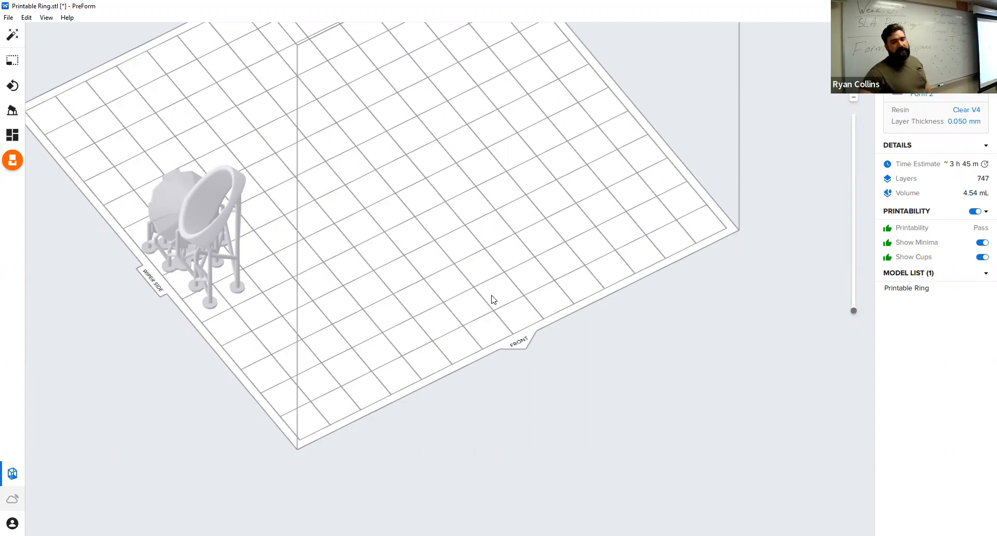
right_drag(325, 336, 207, 253)
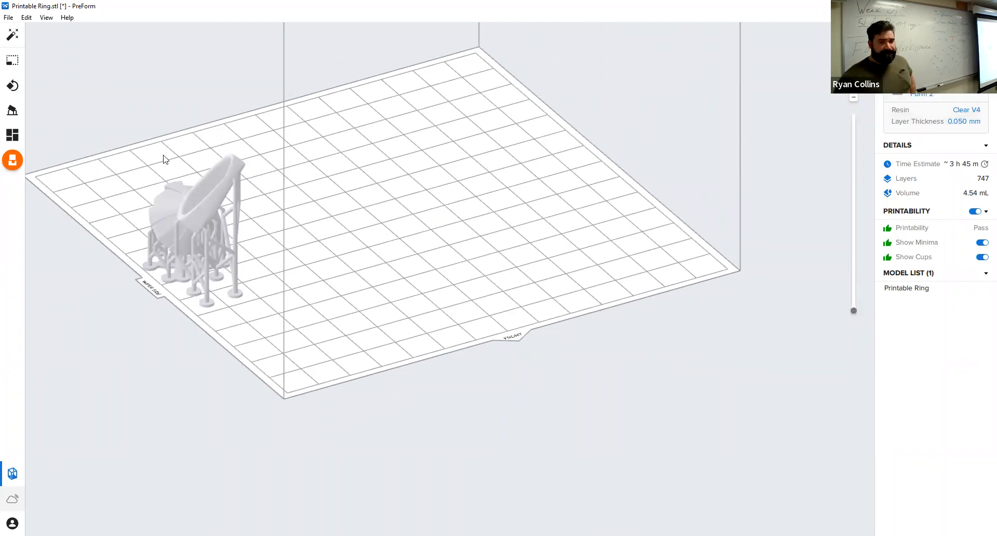
Review the print job setup's printer, job name and account options, and close it without uploading the job.
click(11, 162)
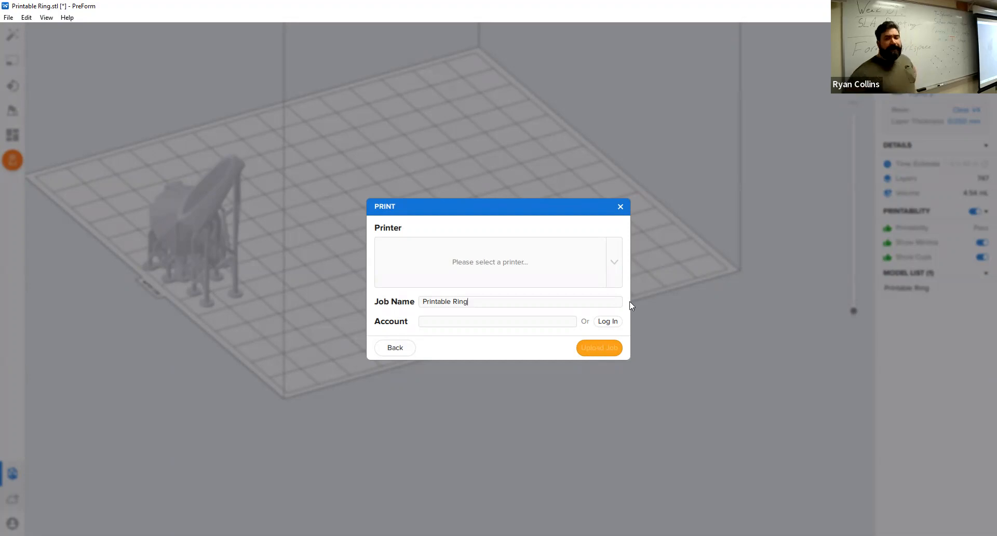
click(620, 206)
right_drag(396, 306, 331, 276)
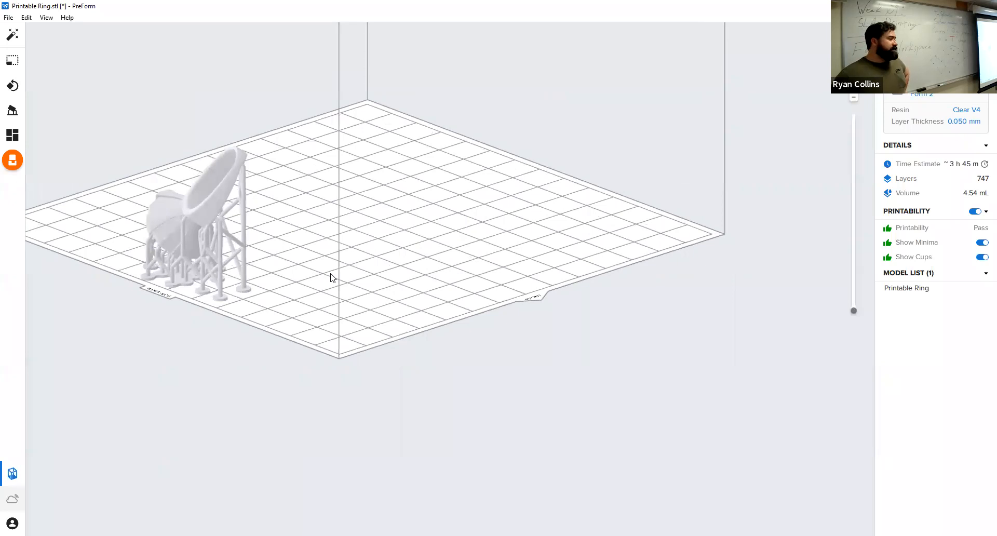